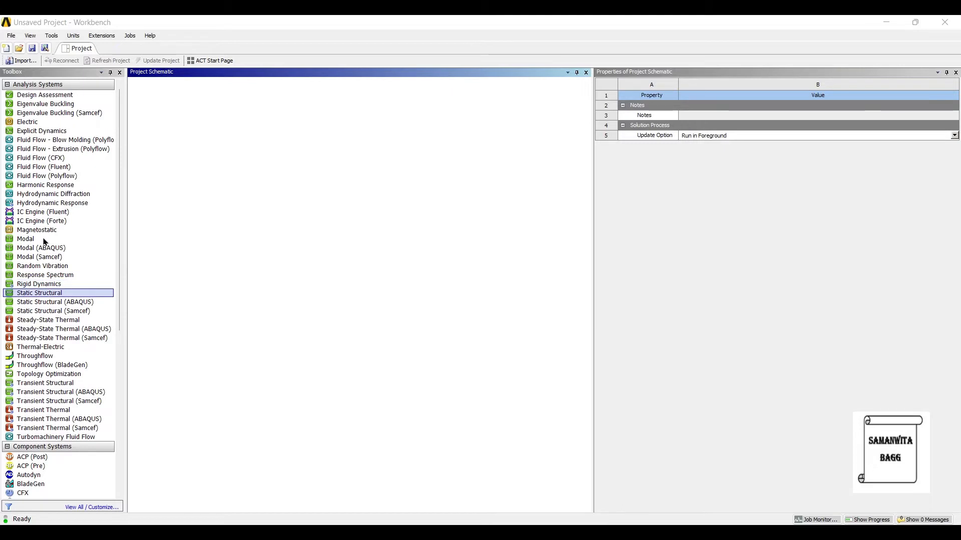
Step: Add a Static Structural analysis system and select Structural Steel from the General Materials source in its engineering data
double_click(44, 293)
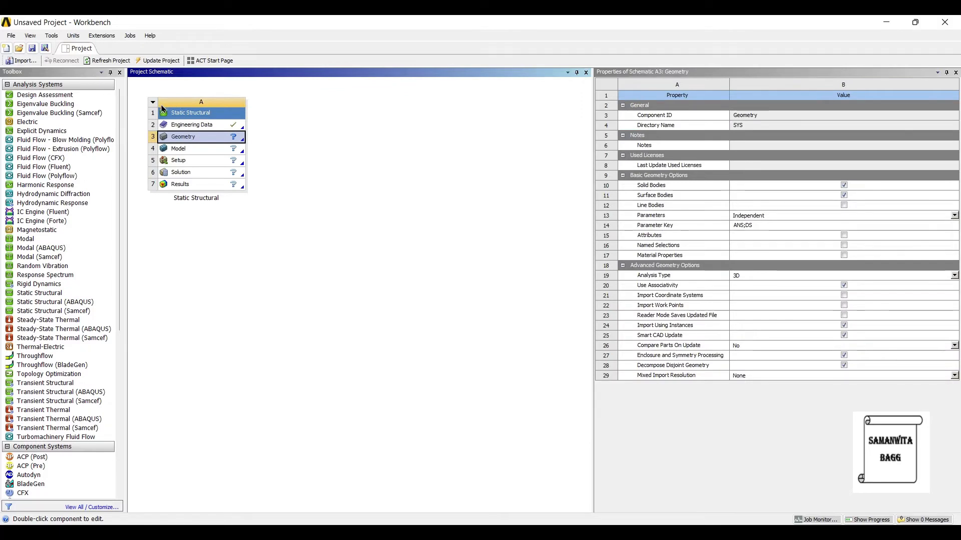
double_click(211, 125)
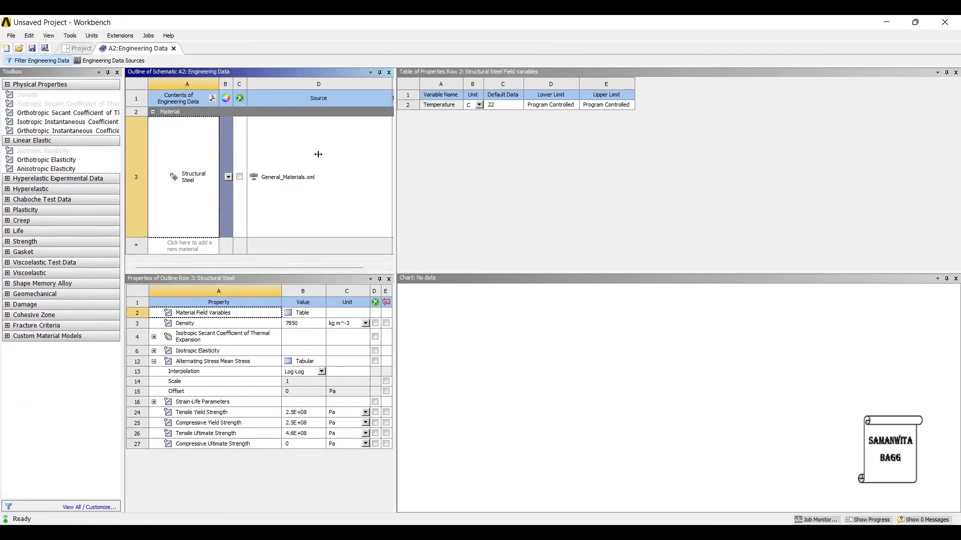
left_click(102, 61)
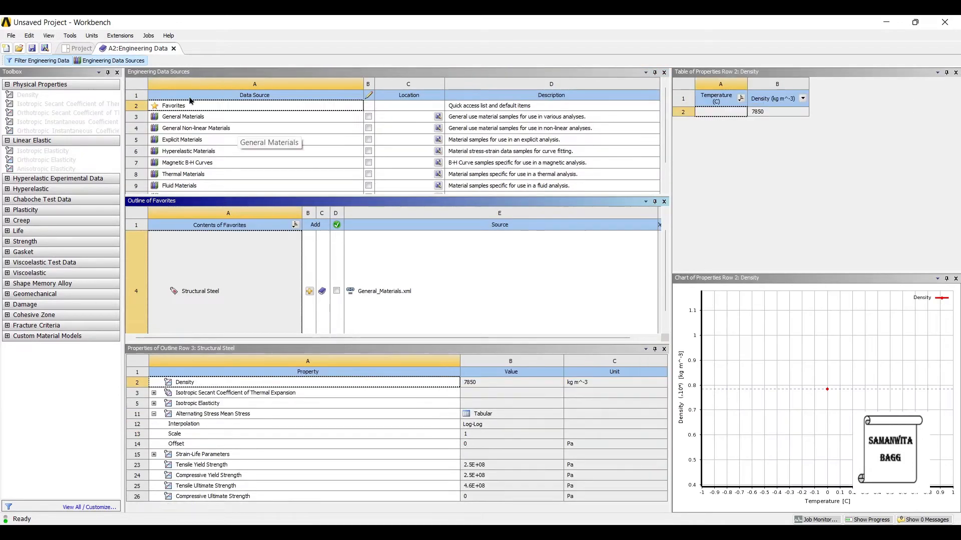
left_click(210, 117)
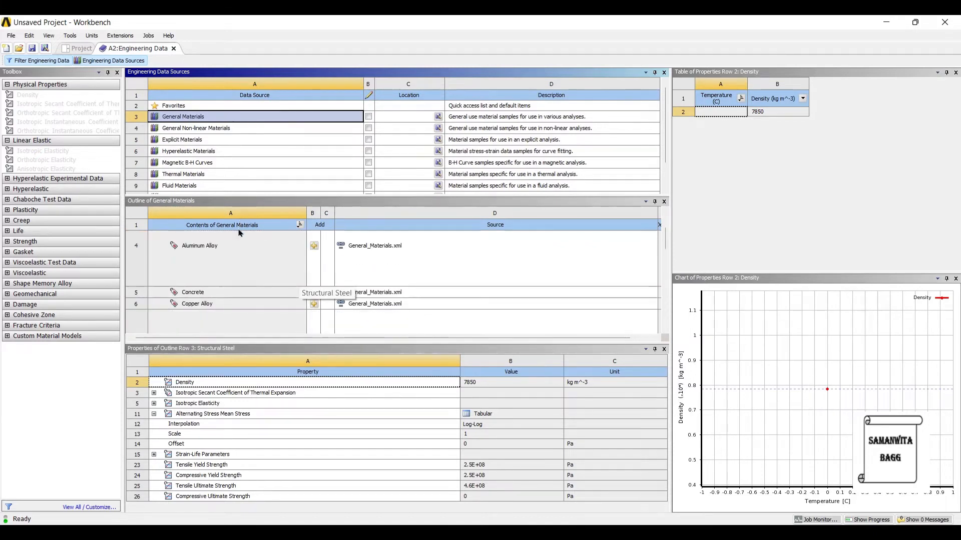
left_click(252, 248)
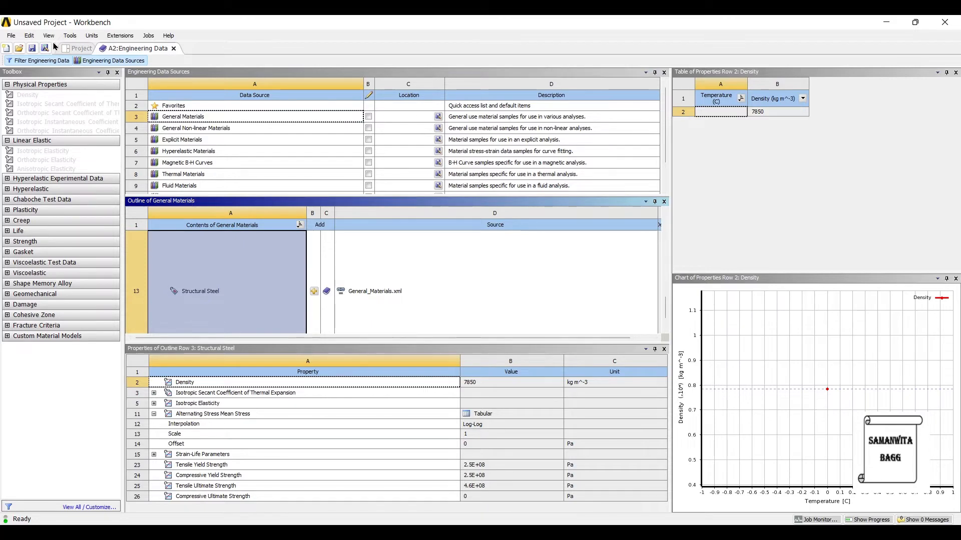
left_click(69, 48)
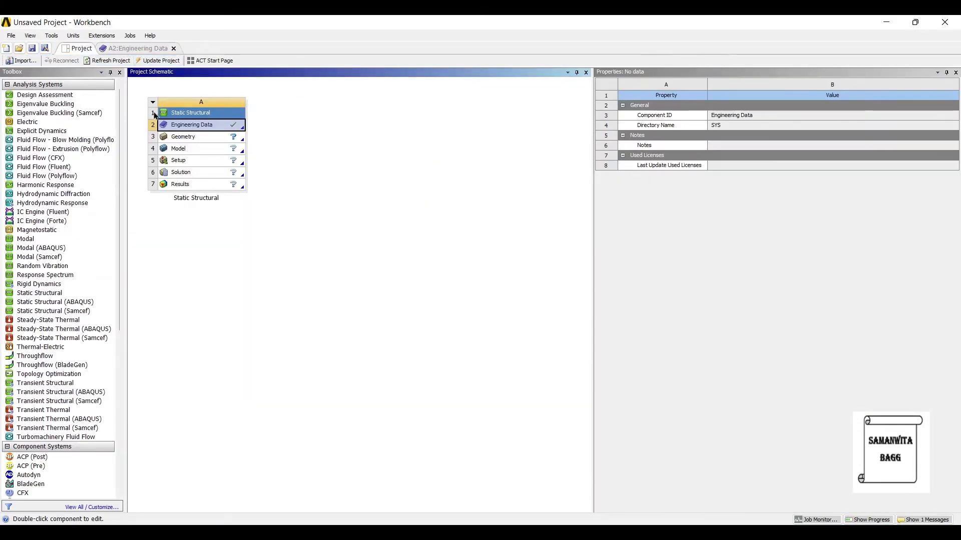
Step: Open a new DesignModeler geometry for the Static Structural system and set its length unit to millimeter
key("Down")
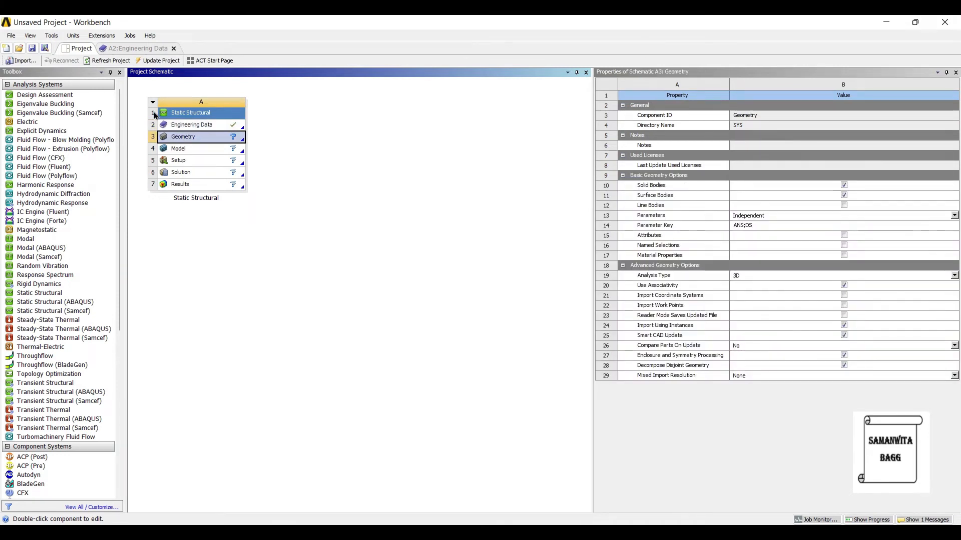
right_click(192, 136)
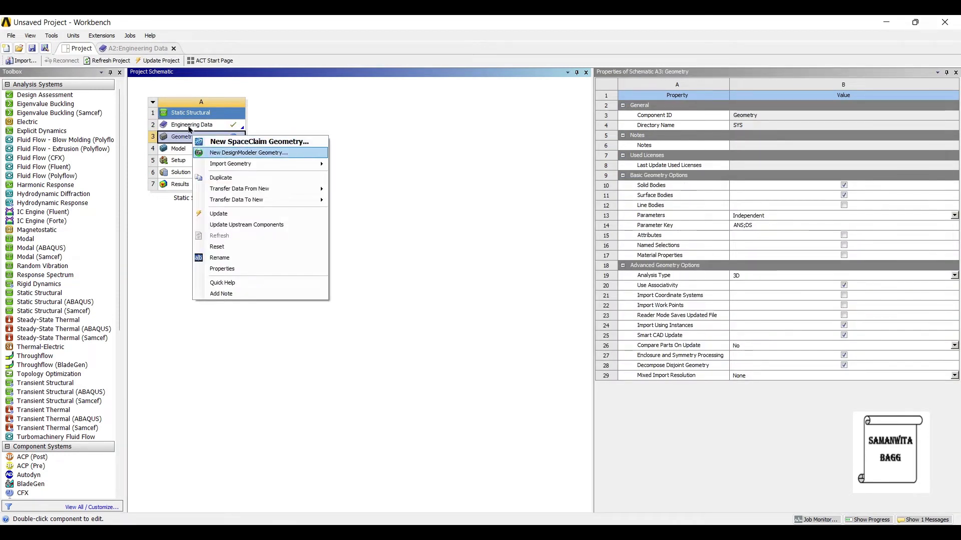
left_click(248, 153)
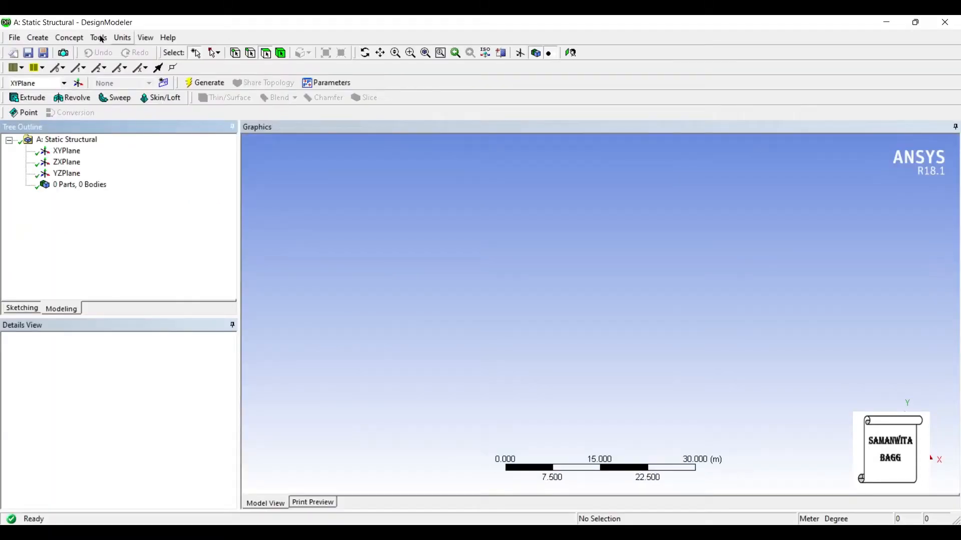
left_click(122, 38)
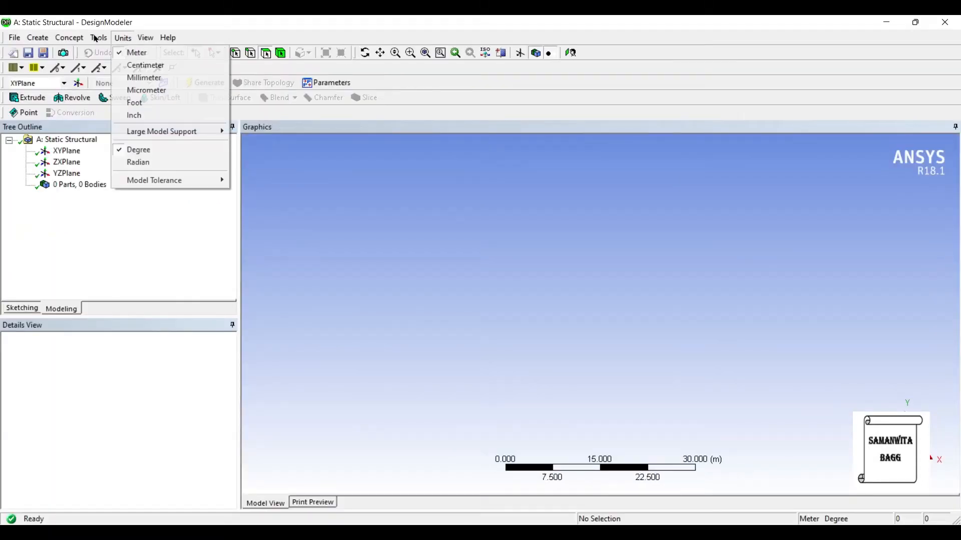
left_click(118, 77)
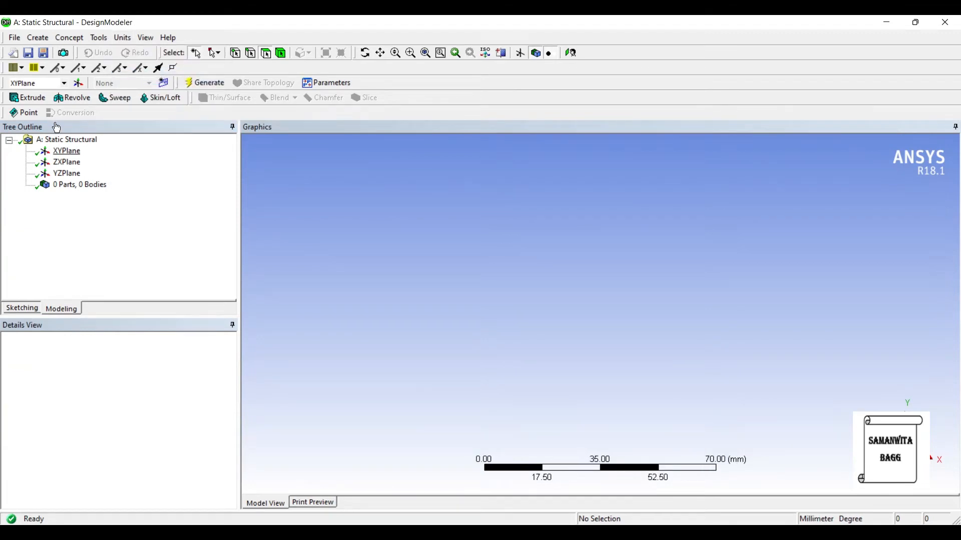
Step: Sketch a vertical line about 47 mm long on the XY plane, from the origin up along the Y axis
left_click(66, 151)
left_click(570, 53)
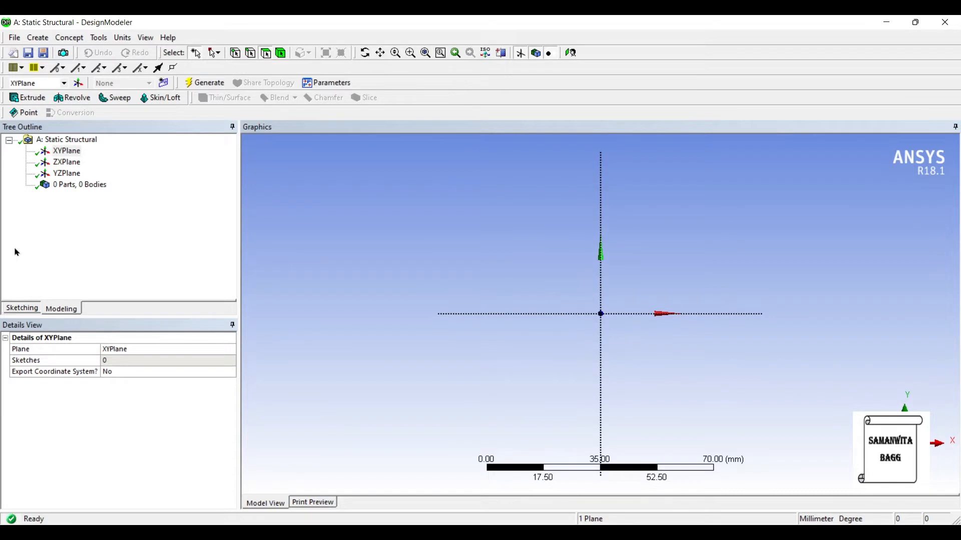
left_click(22, 155)
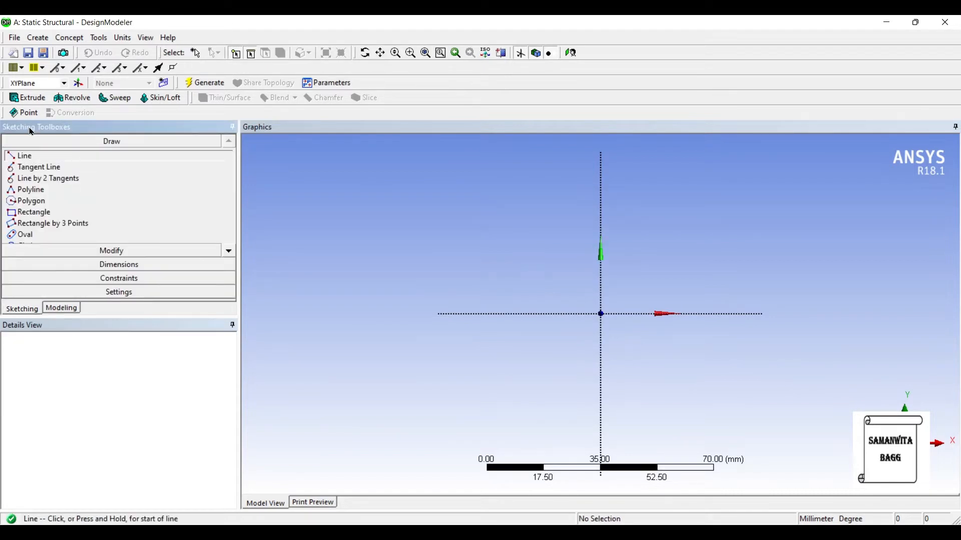
left_click(491, 163)
left_click(484, 250)
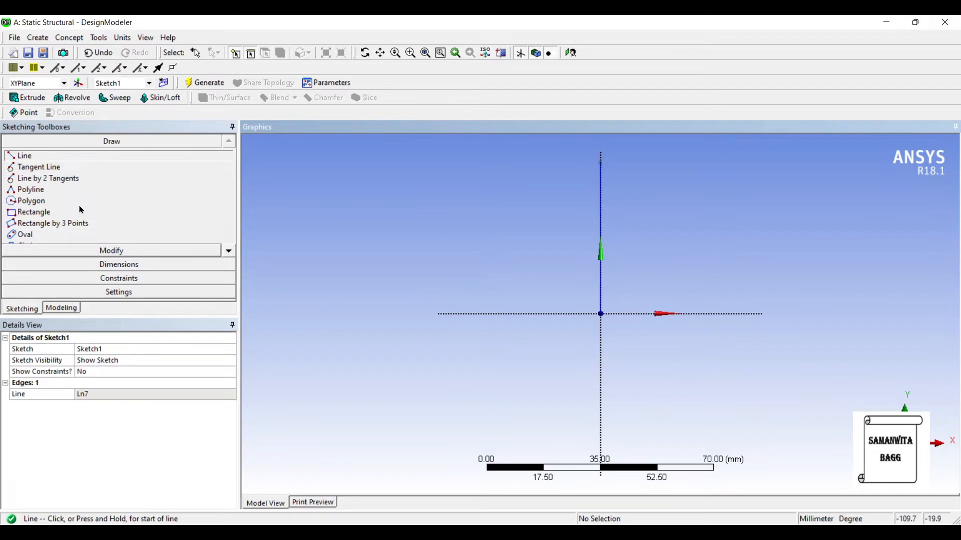
Step: Dimension the vertical line's length and set it to 70 mm
left_click(119, 264)
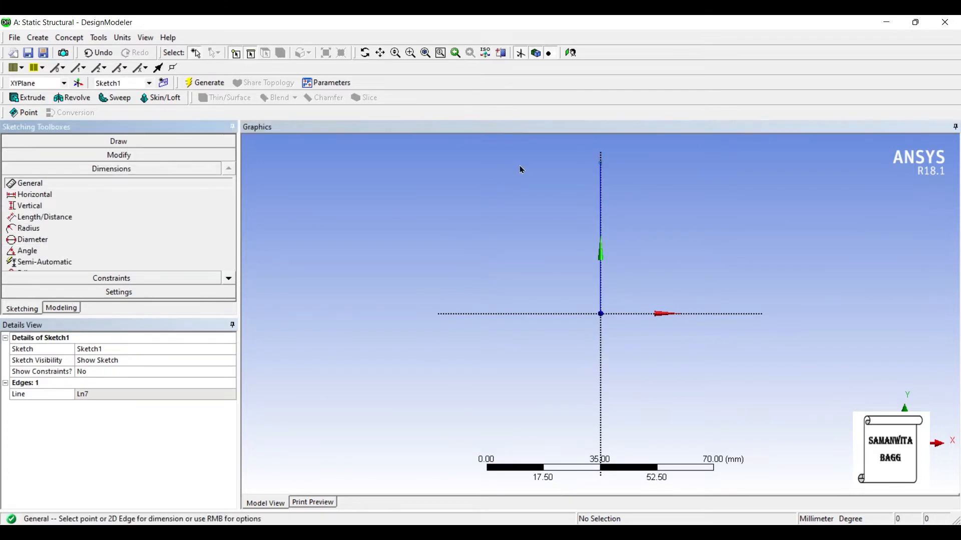
left_click(489, 175)
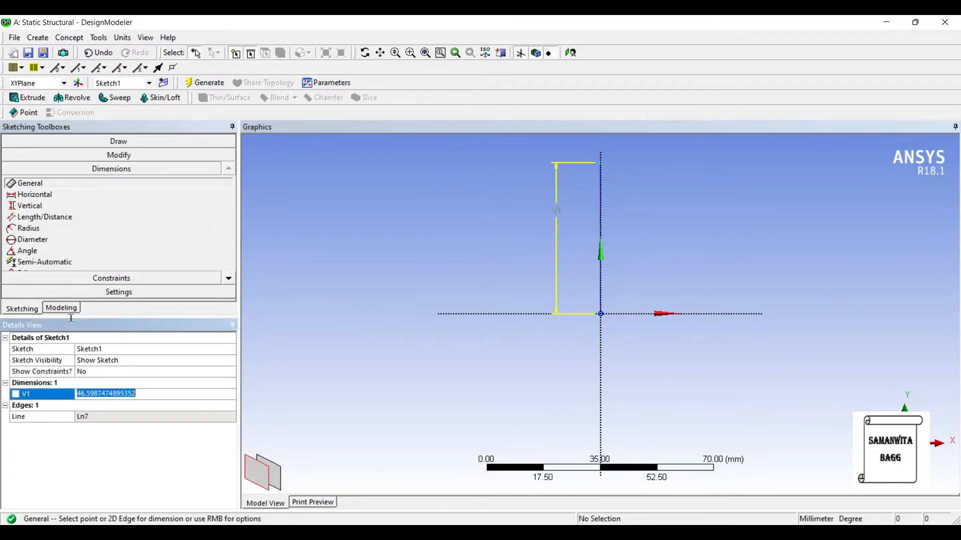
type("70")
key("Return")
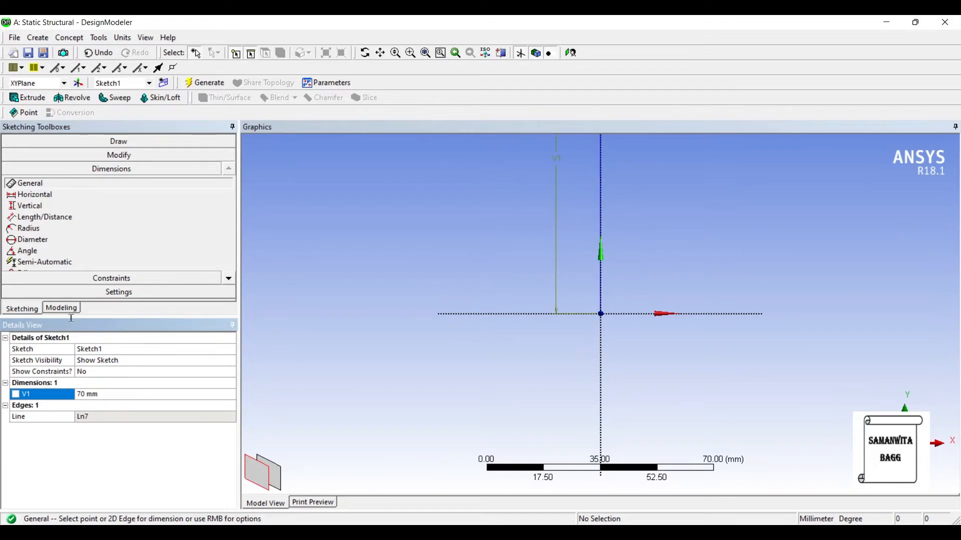
left_click(569, 52)
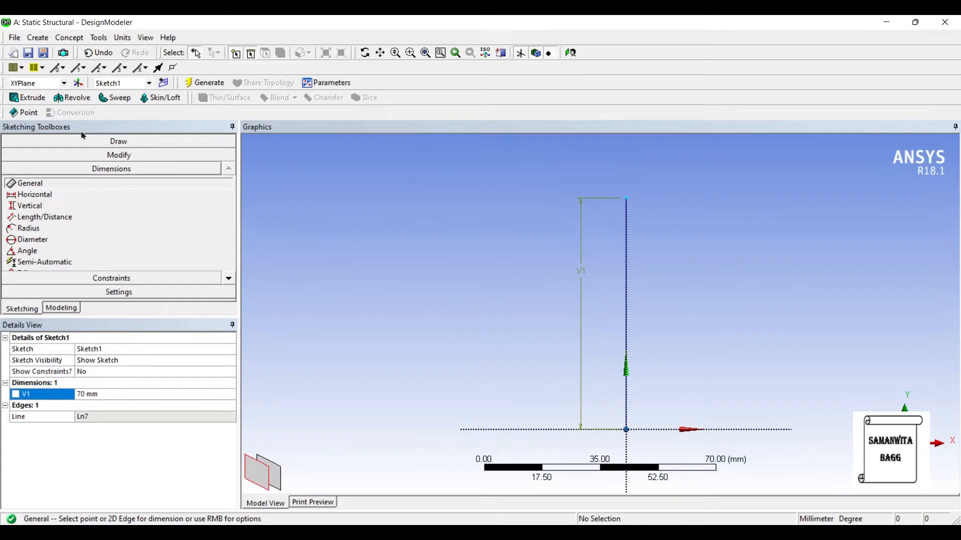
Step: Create a second sketch on the XY plane and draw a circle about 11 mm in diameter, centred on the positive X axis
left_click(61, 307)
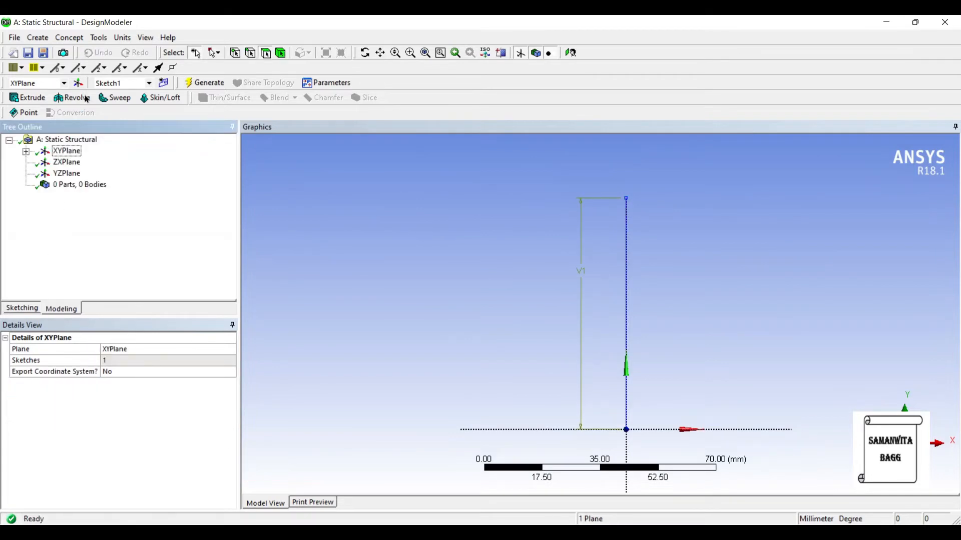
left_click(163, 82)
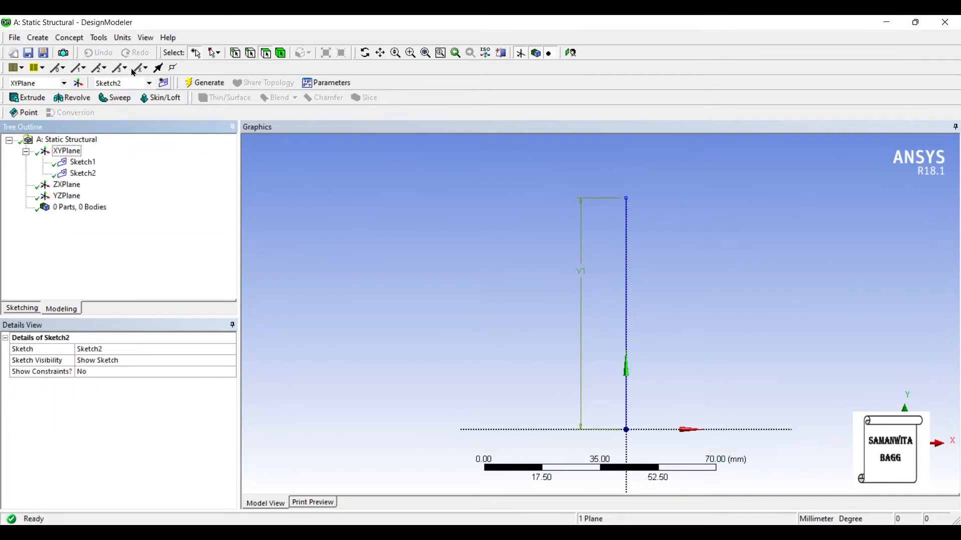
left_click(76, 173)
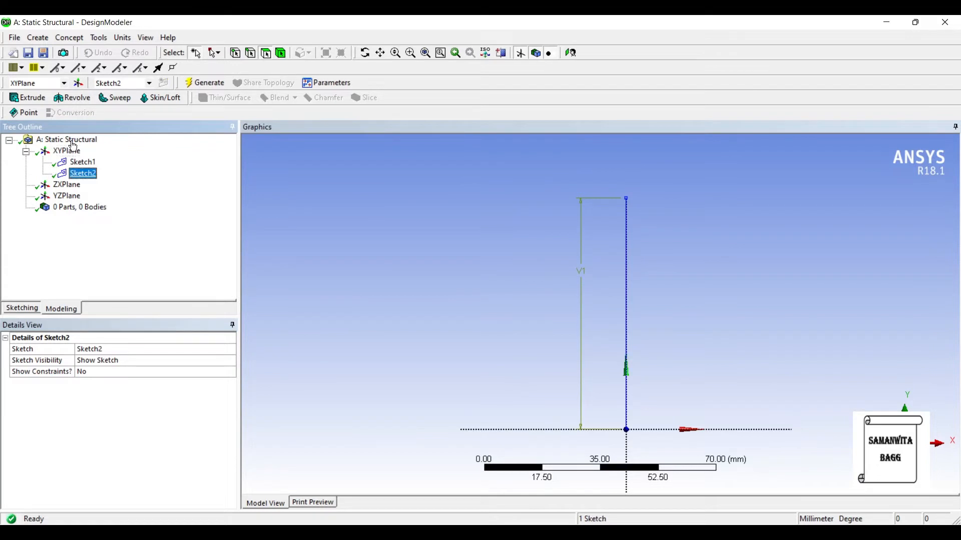
left_click(22, 308)
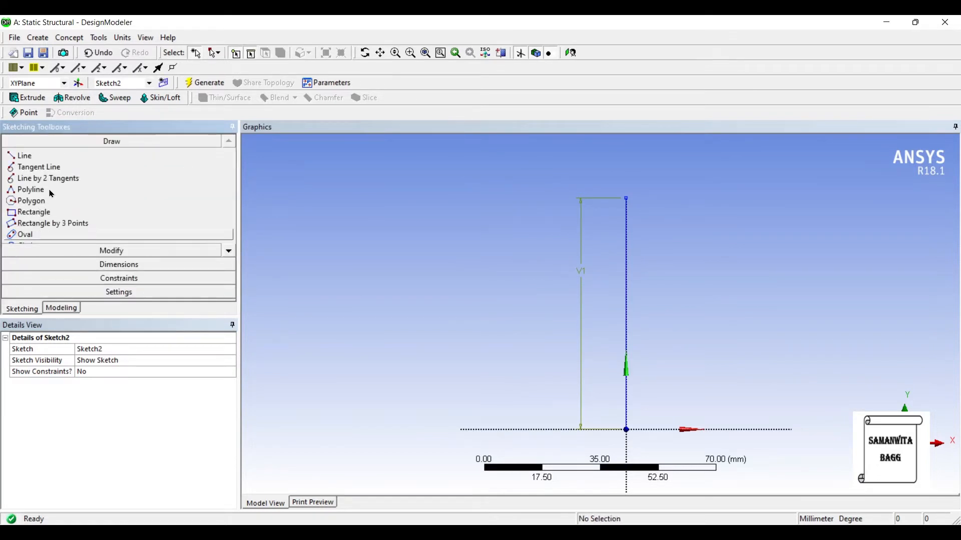
scroll(181, 206, "down", 3)
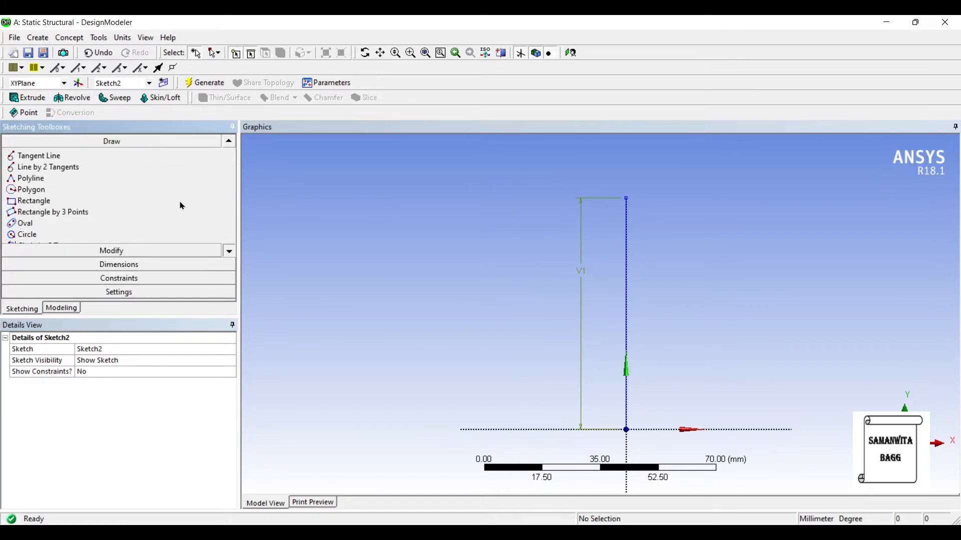
left_click(75, 212)
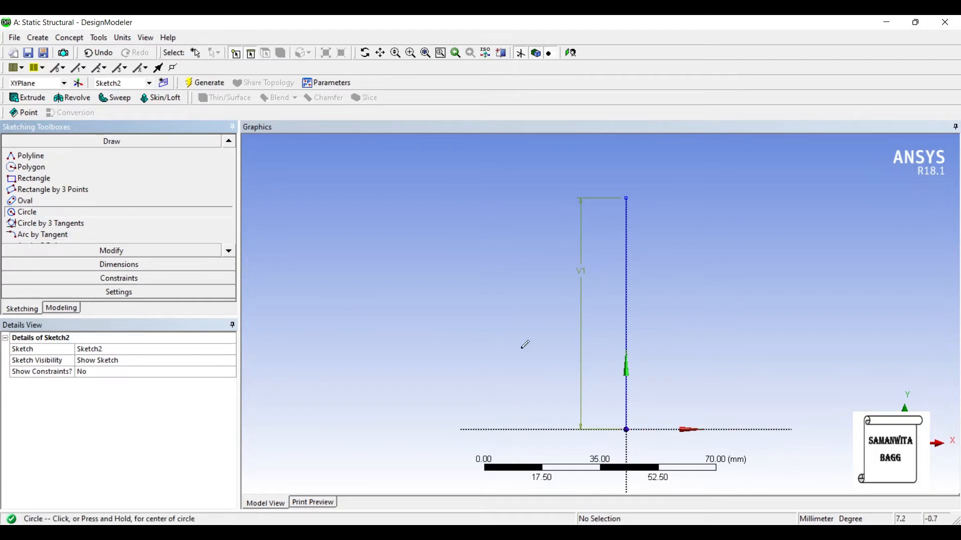
left_click(655, 430)
left_click(674, 429)
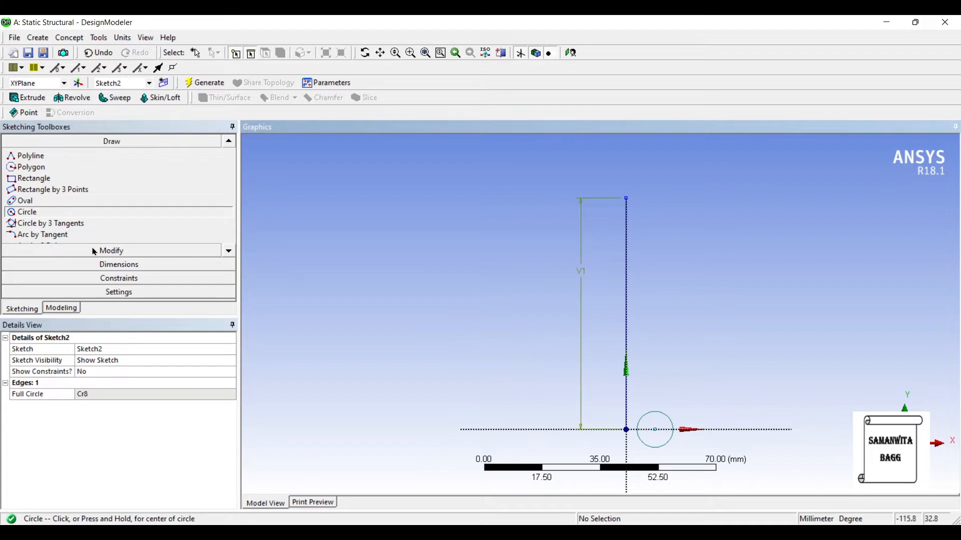
Step: Dimension the circle's diameter and the horizontal distance from the vertical line to the circle's centre
left_click(97, 265)
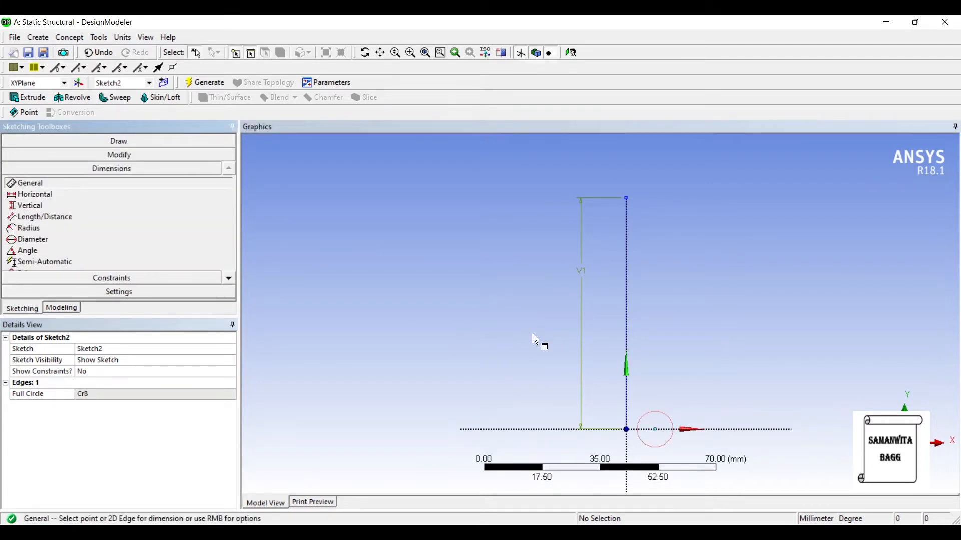
left_click(668, 417)
left_click(760, 340)
scroll(586, 360, "down", 1)
left_click(35, 196)
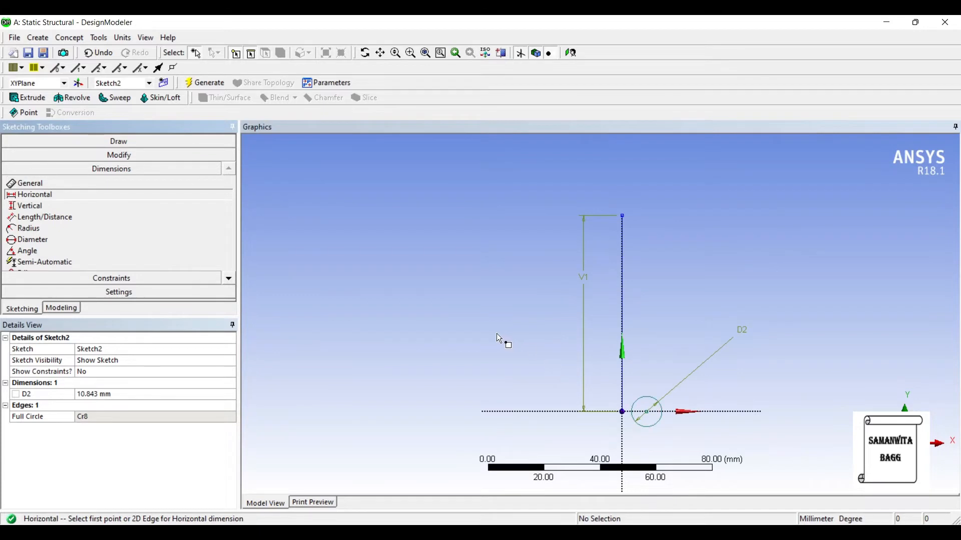
left_click(513, 344)
left_click(515, 333)
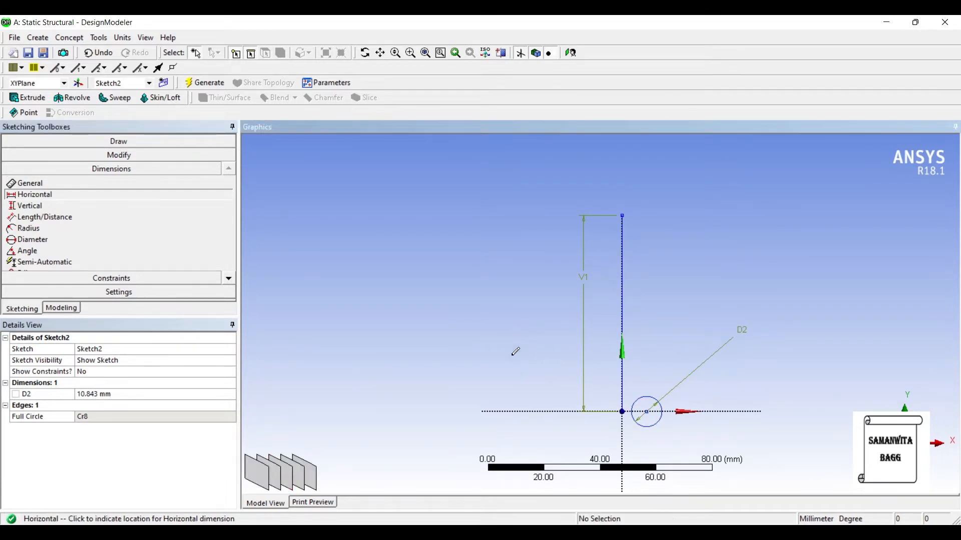
left_click(511, 365)
Step: Set the circle's diameter to 4 mm and its horizontal distance from the vertical line to 12 mm
left_click(102, 394)
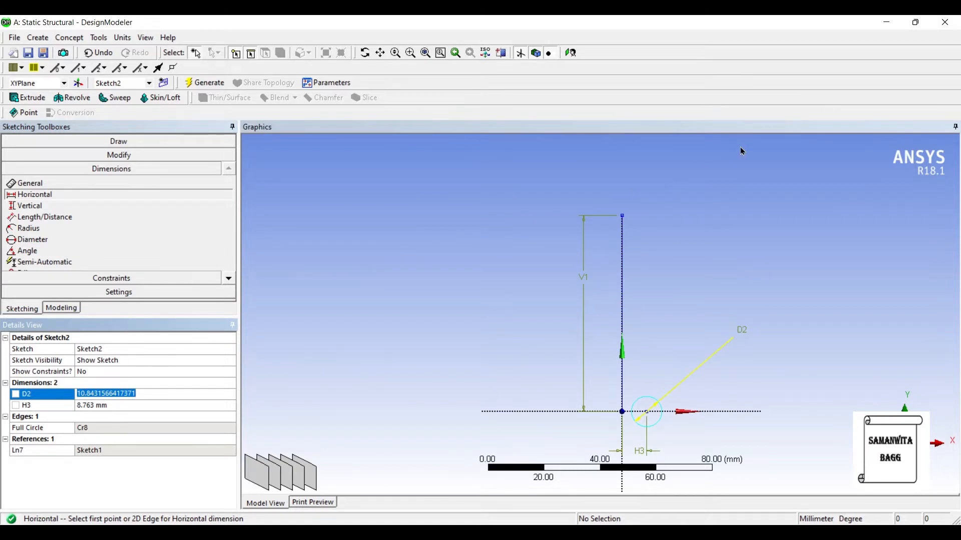
type("4")
key("Return")
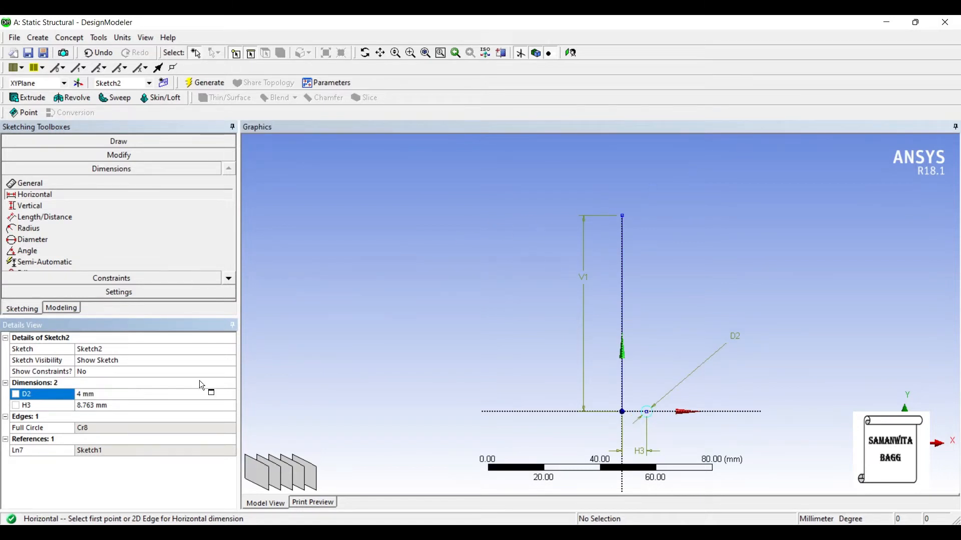
key("Down")
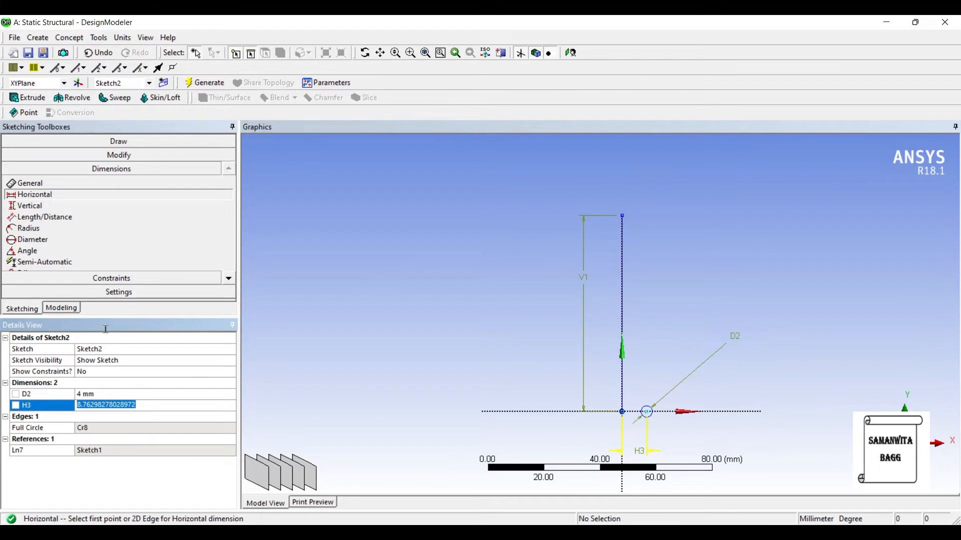
type("12")
key("Return")
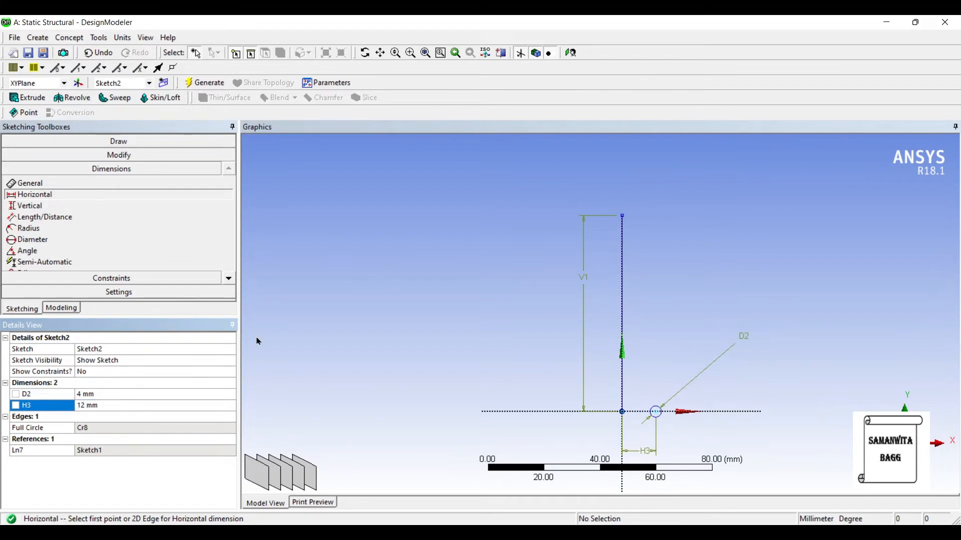
Step: Start a sweep with the circle sketch as profile and the vertical line sketch as path, and set its scale to 2
left_click(115, 98)
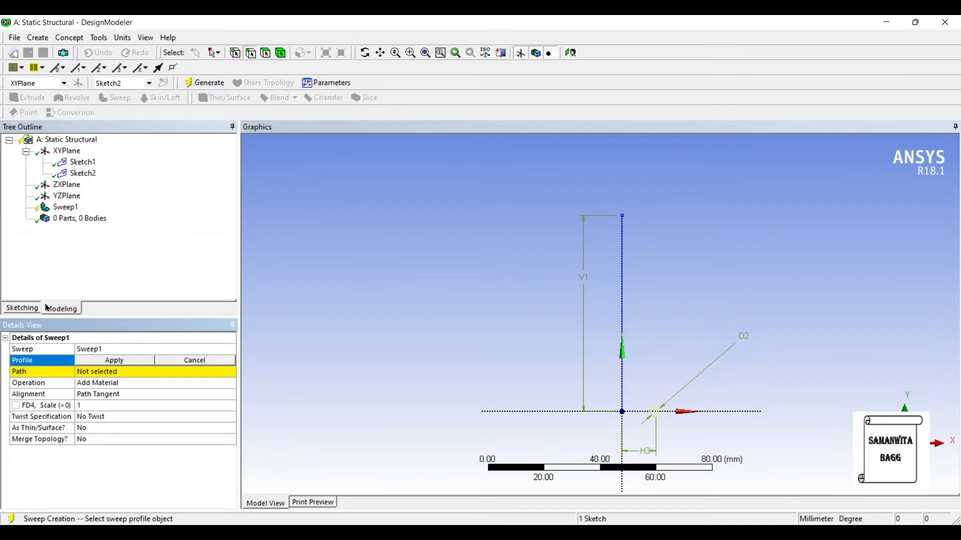
key("Return")
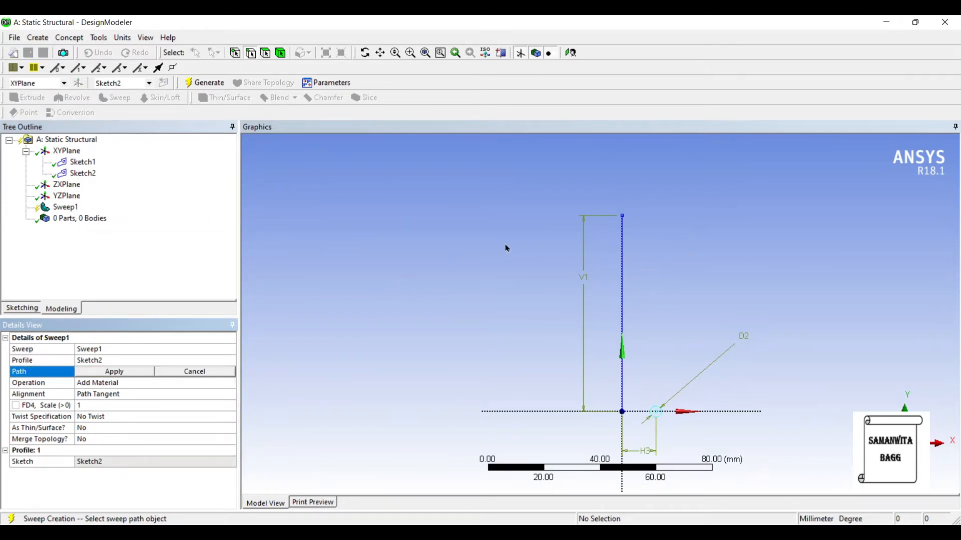
key("Return")
left_click(94, 406)
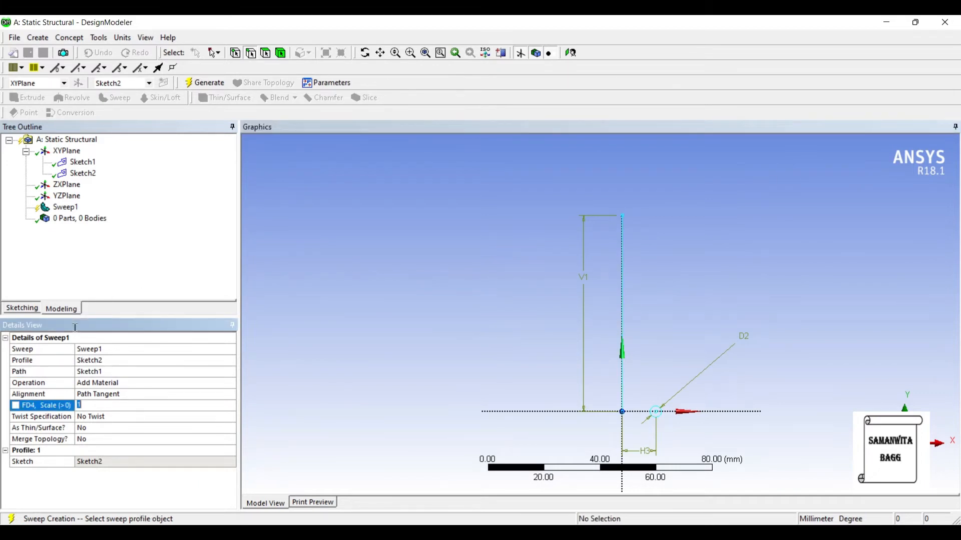
type("2")
Step: Set the sweep's twist specification to Turns with 6 turns and generate the conical spring
left_click(119, 417)
left_click(230, 417)
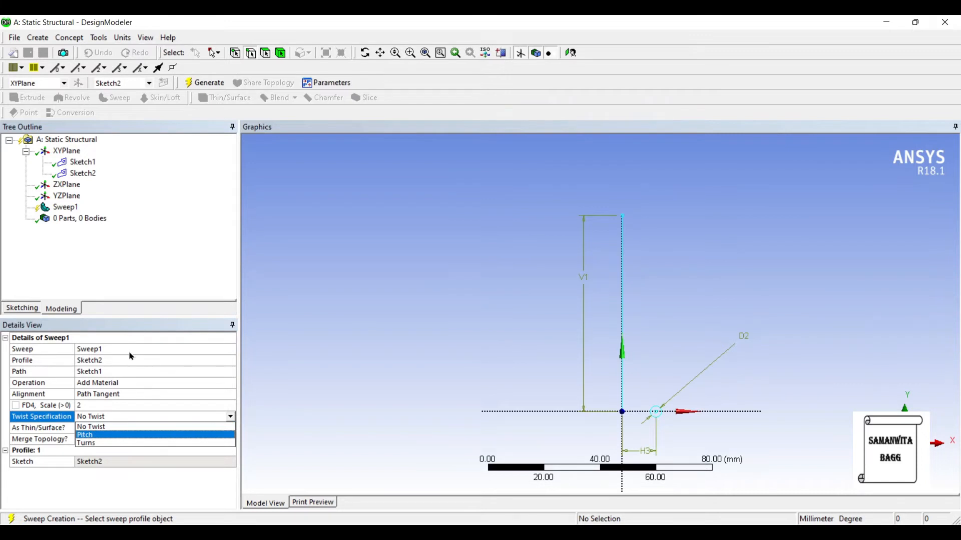
left_click(131, 444)
left_click(80, 428)
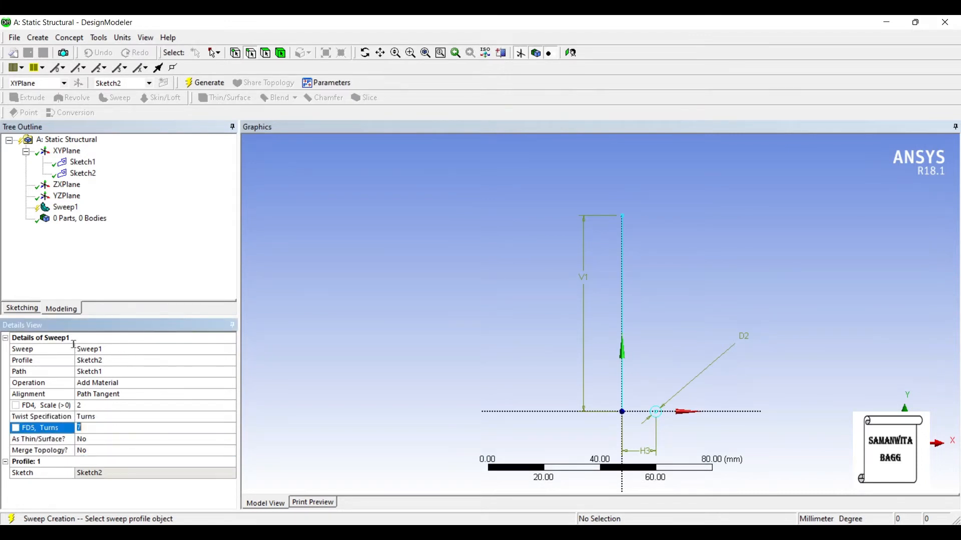
type("6")
left_click(204, 83)
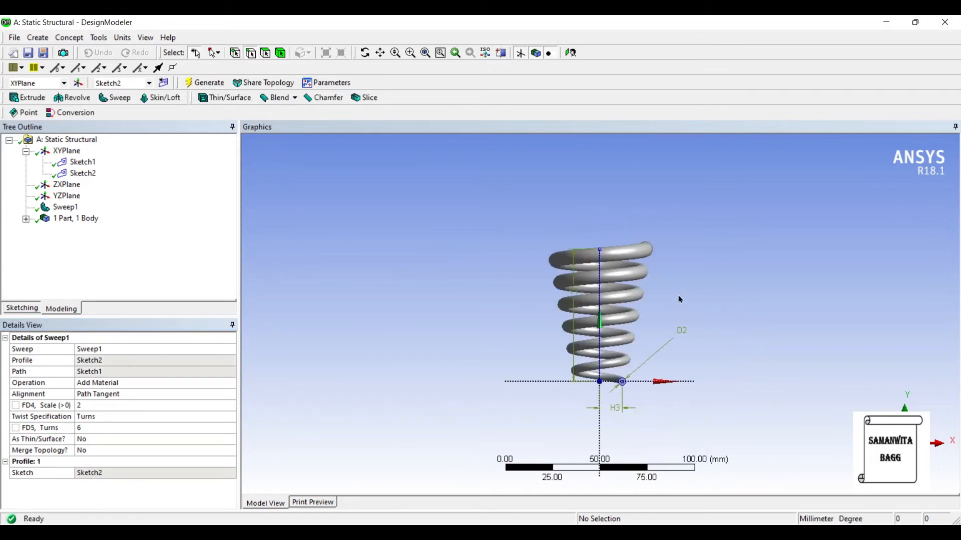
Step: Create and generate a new plane based on the circular end face at the spring's wide end
middle_click_drag(506, 322, 510, 184)
scroll(529, 267, "up", 3)
mouse_move(557, 251)
middle_mouse_down()
mouse_move(581, 242)
mouse_move(560, 255)
middle_mouse_up()
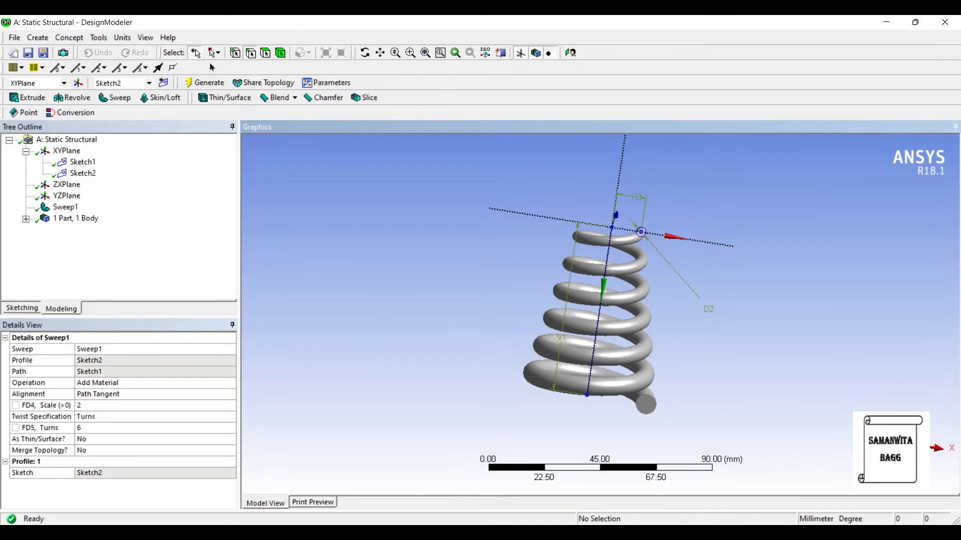
left_click(266, 52)
left_click(645, 404)
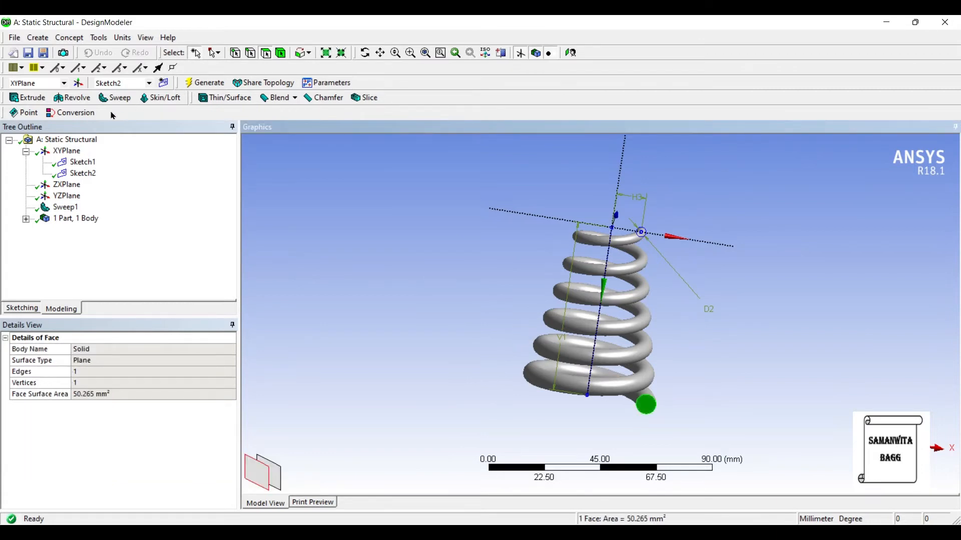
left_click(76, 82)
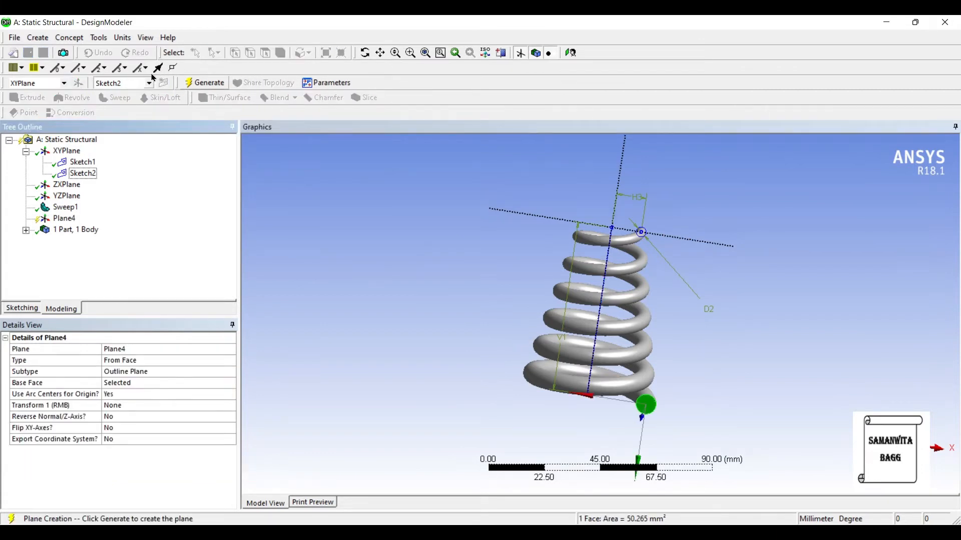
left_click(204, 82)
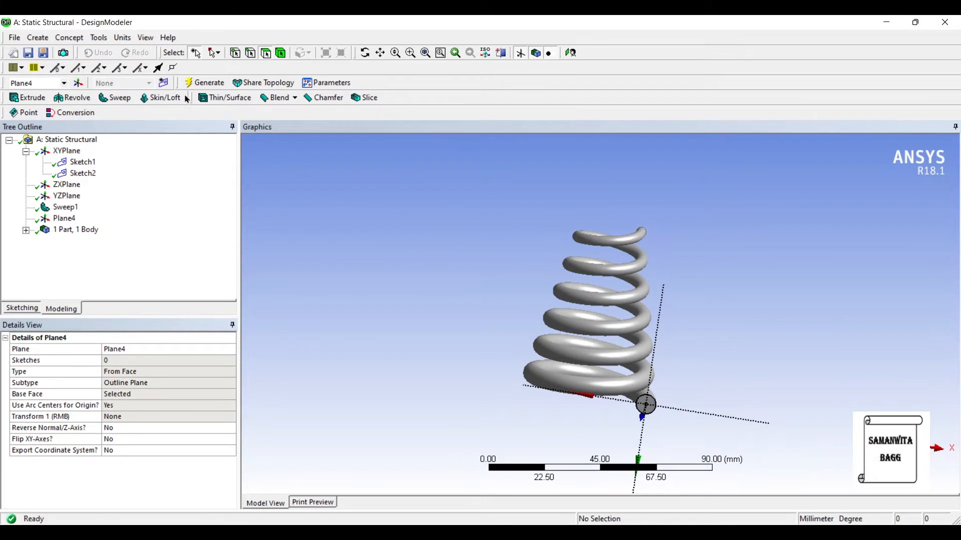
Step: Slice all bodies by the new end-face plane and generate the slice
left_click(364, 98)
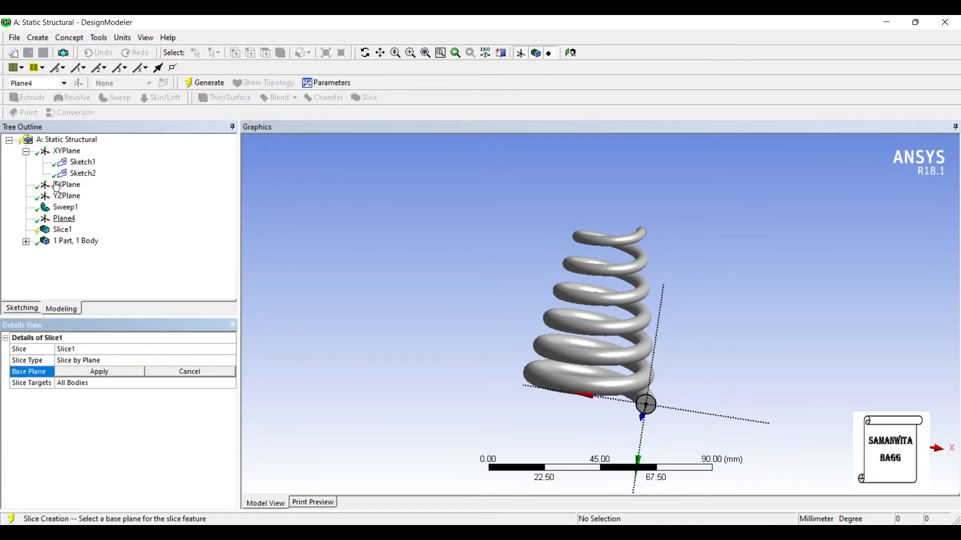
left_click(64, 219)
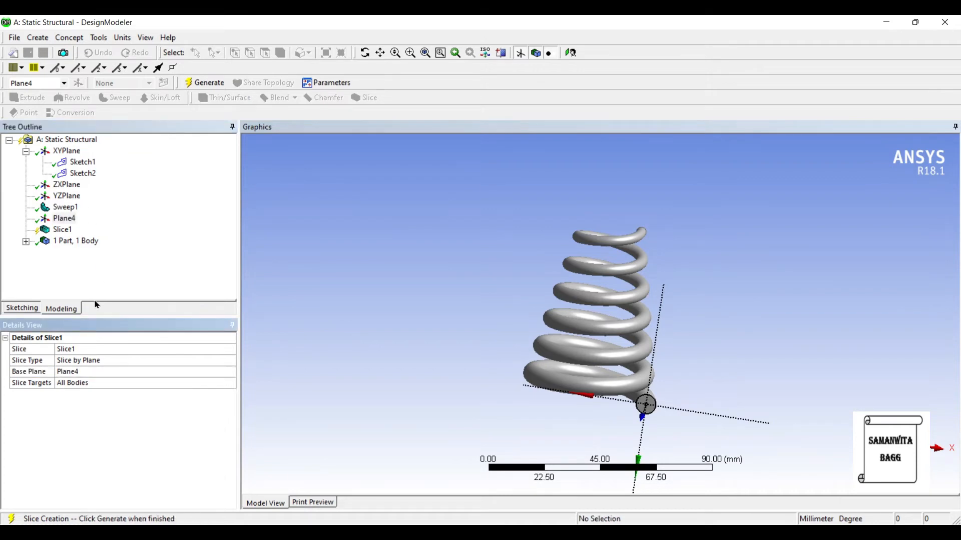
left_click(204, 83)
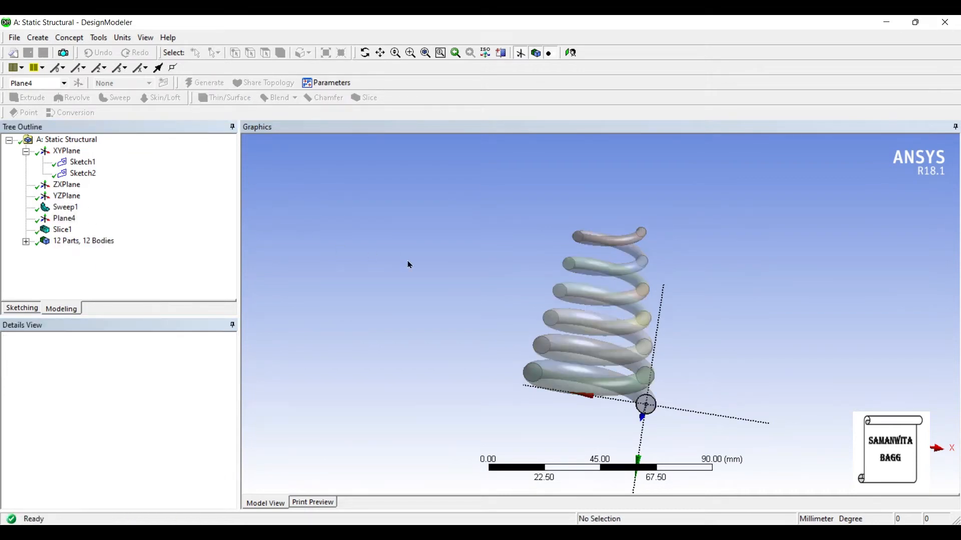
middle_click_drag(475, 234, 573, 252)
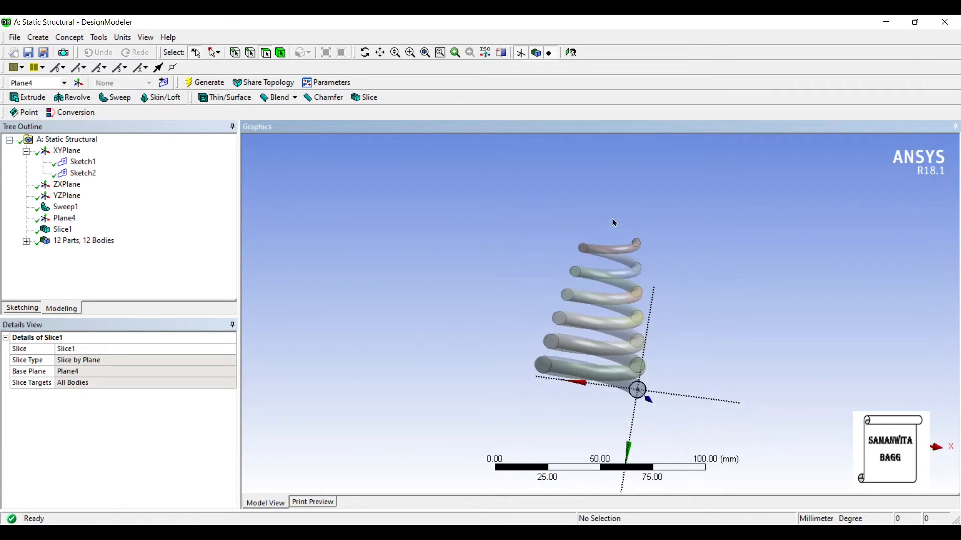
Step: Switch to the Workbench project and open the static structural system's Model in Mechanical
left_click(886, 22)
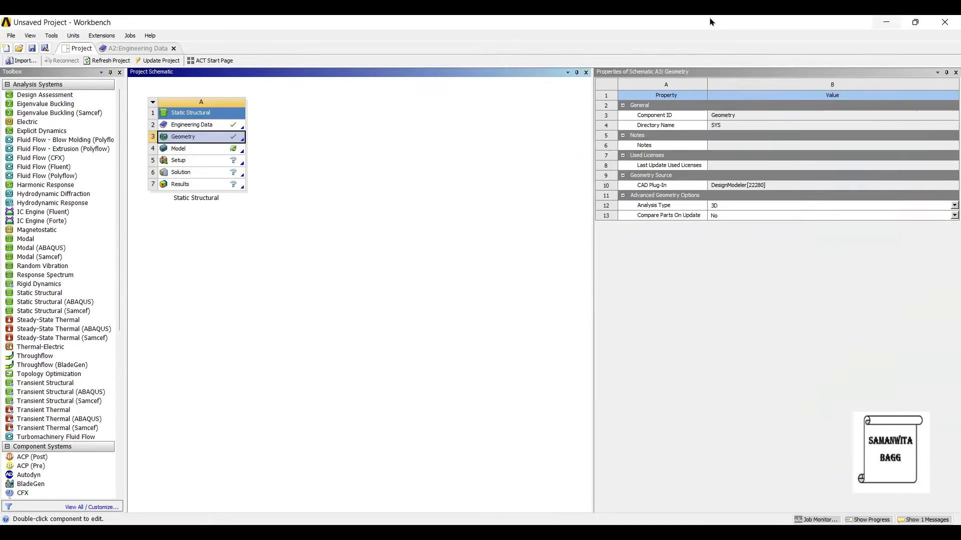
double_click(175, 148)
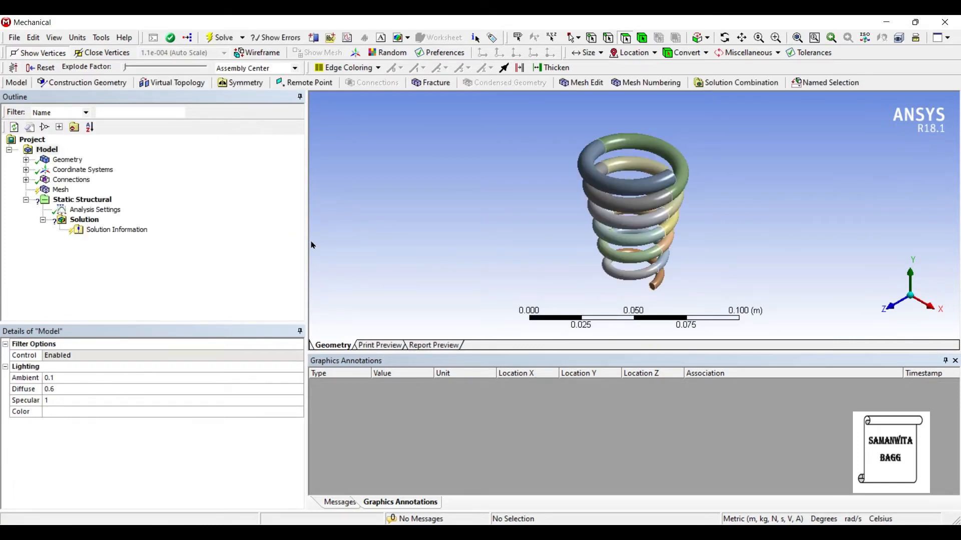
middle_click_drag(530, 169, 530, 245)
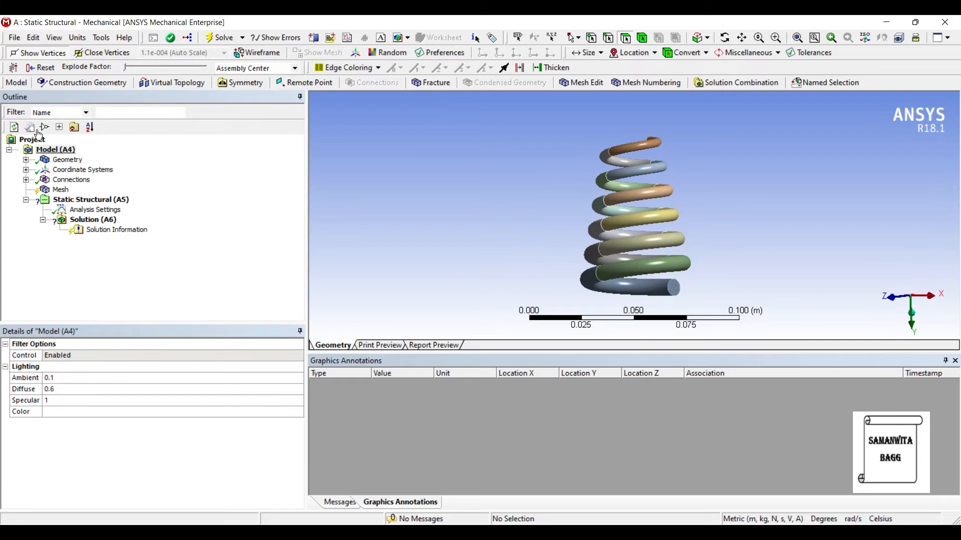
Step: Assign Copper Alloy as the material of all the spring's solid bodies and check the assignment on several of them
left_click(60, 127)
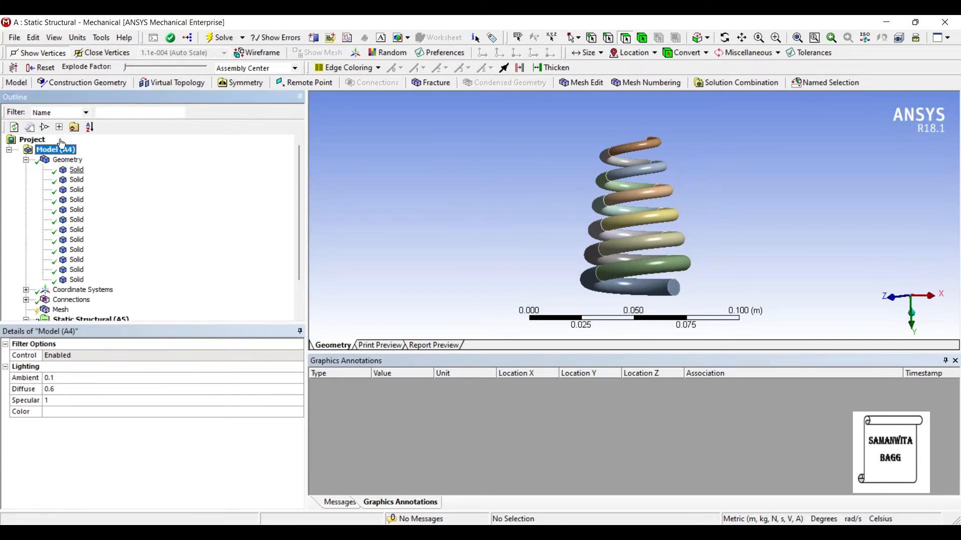
left_click(65, 170)
key("shift+Down")
key("shift+Down")
key("shift+Down")
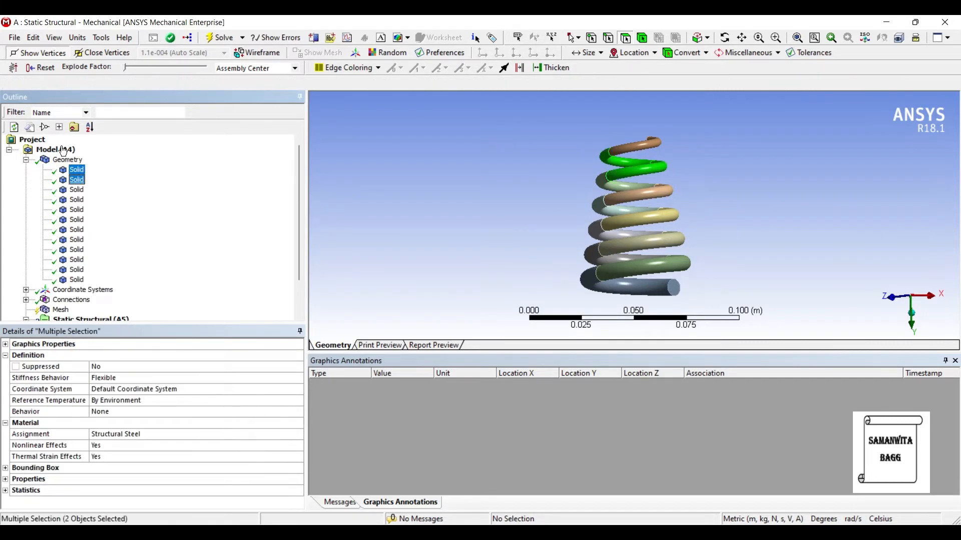
key("shift+Down")
key("shift+Down")
key("shift+Down")
key("shift+Down")
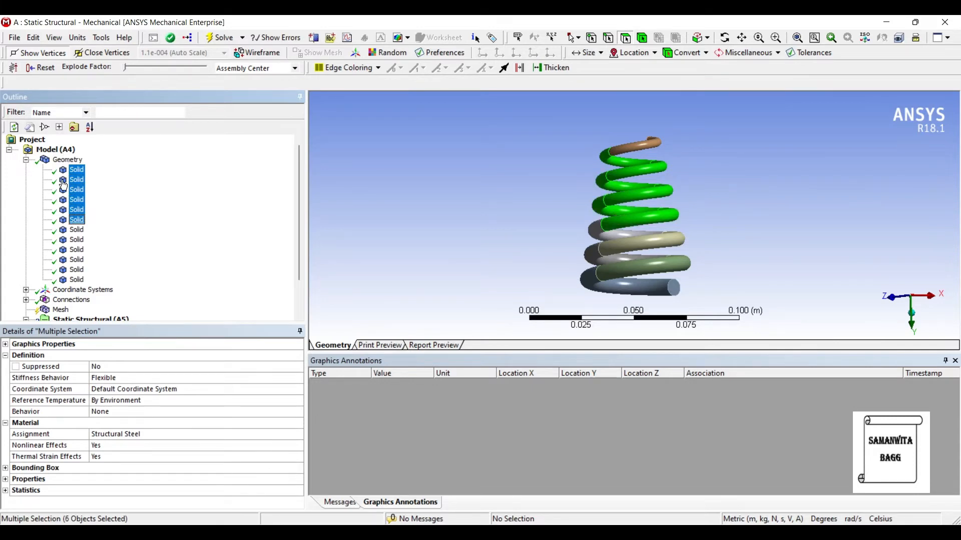
key("shift+Down")
key("shift+Down")
key("shift+Down")
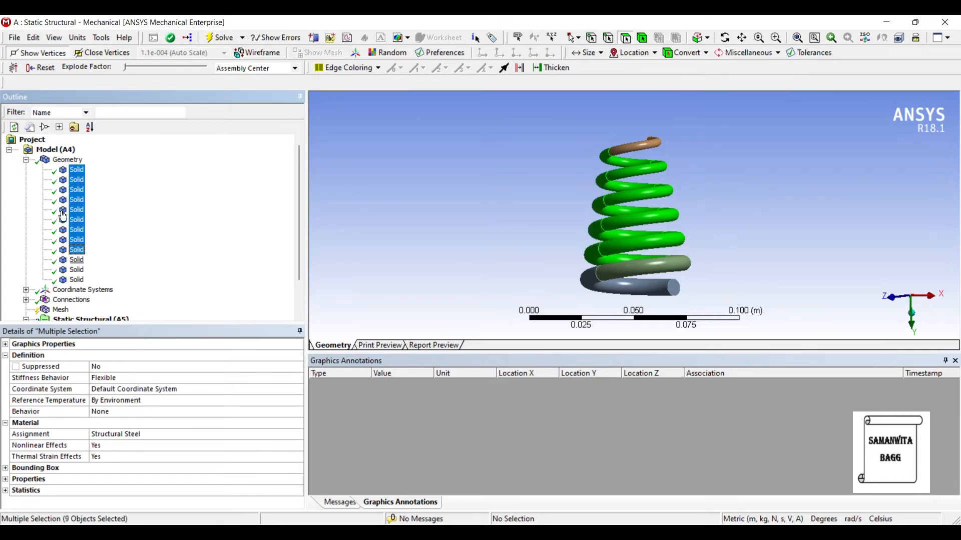
key("shift+Down")
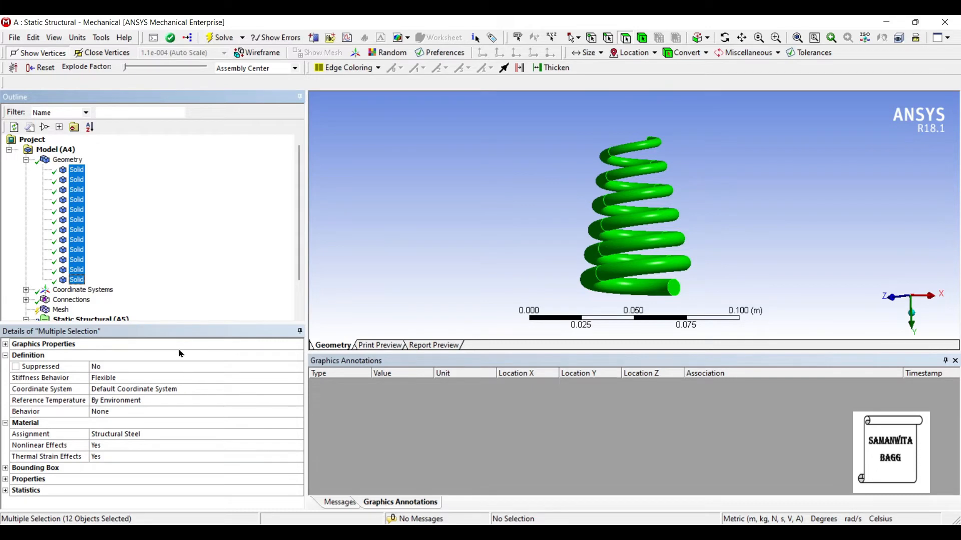
left_click(224, 435)
left_click(298, 434)
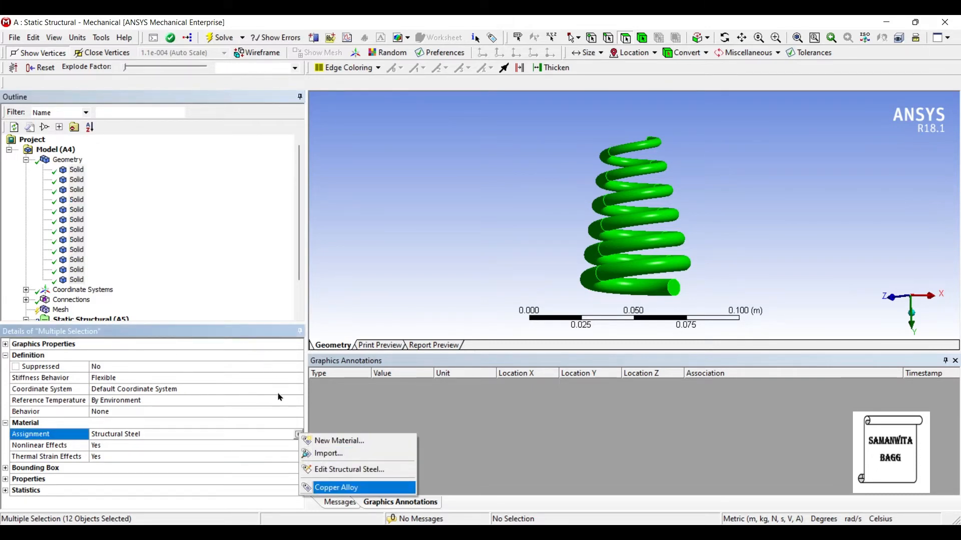
left_click(351, 488)
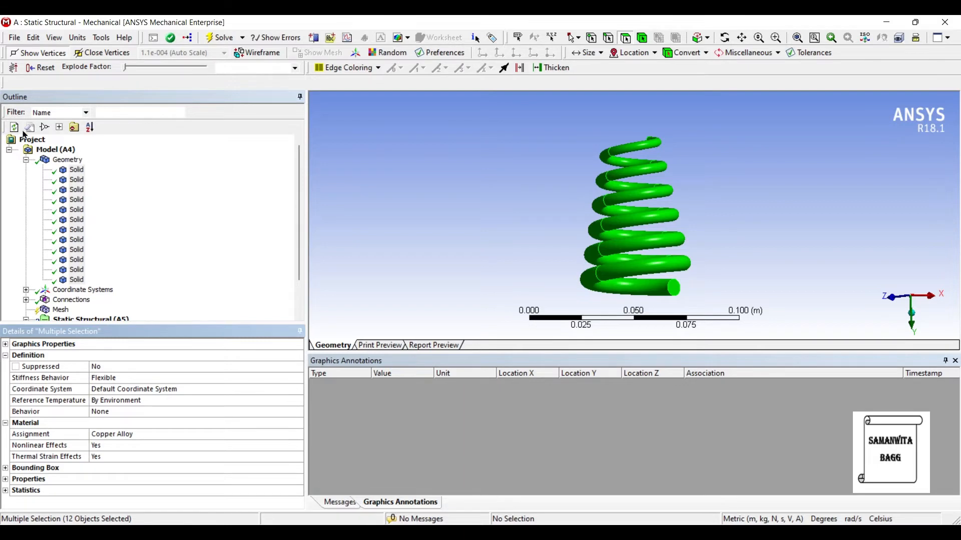
left_click(77, 179)
left_click(77, 190)
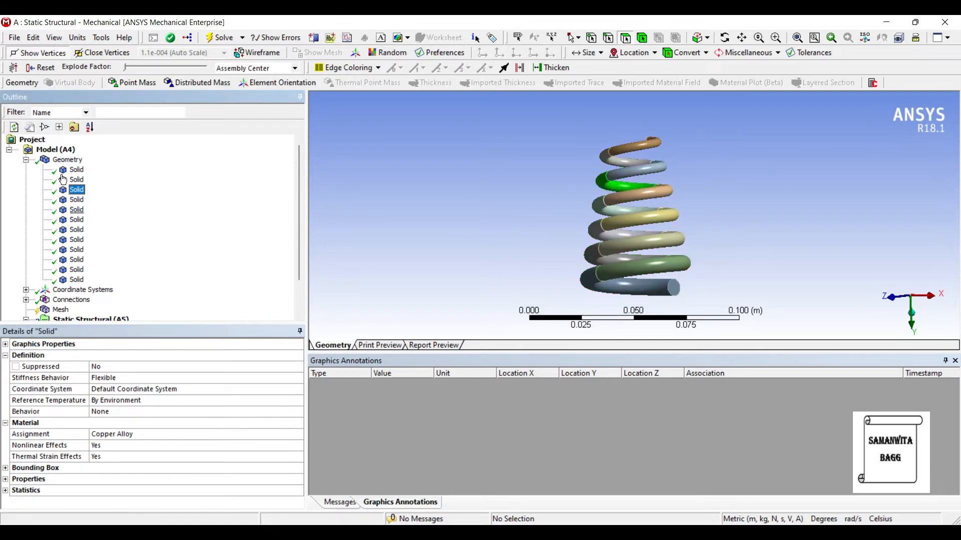
left_click(77, 210)
left_click(78, 250)
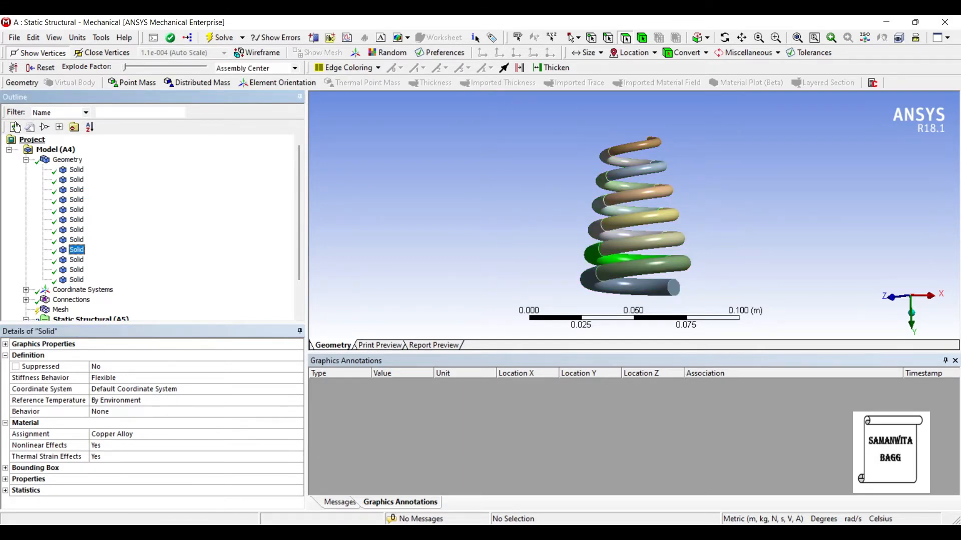
left_click(25, 159)
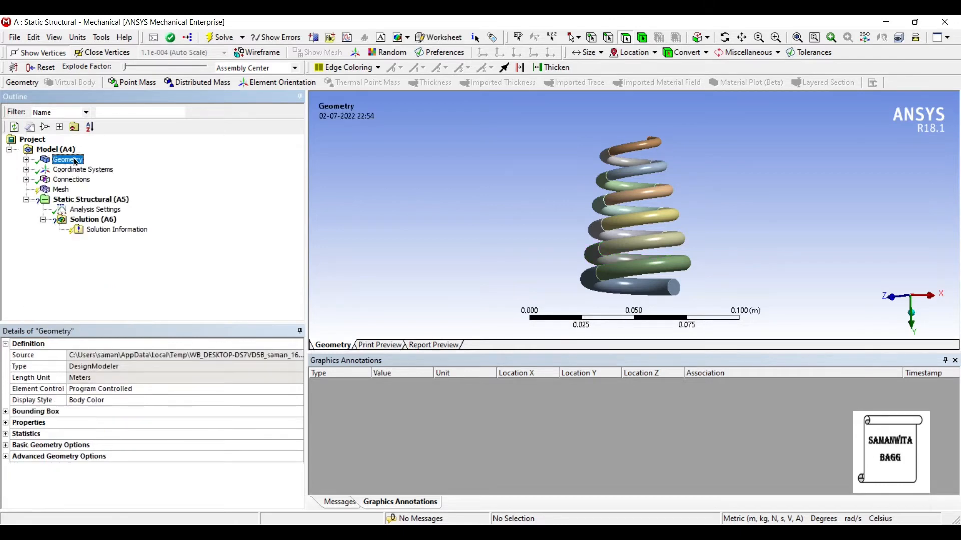
Step: Set the mesh's relevance center to Fine and generate the mesh
left_click(61, 190)
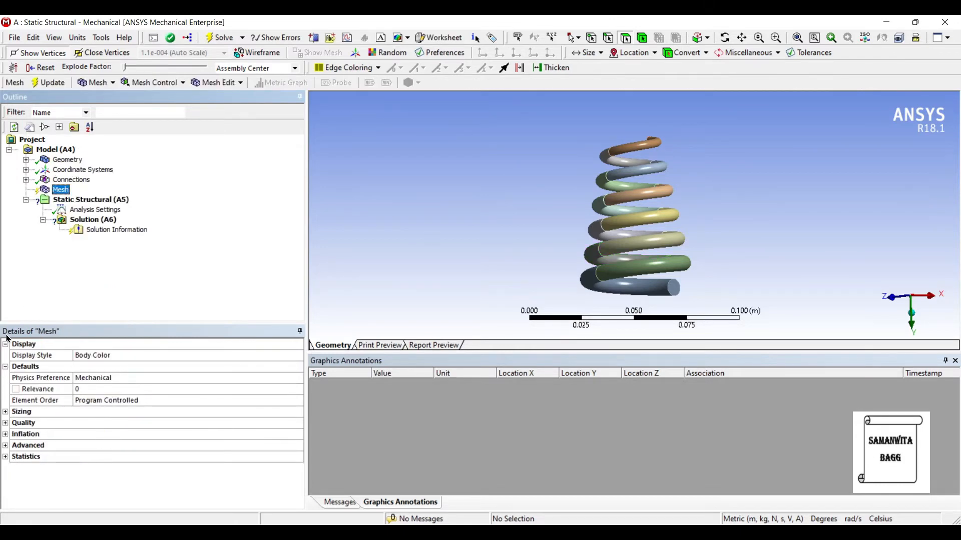
left_click(6, 412)
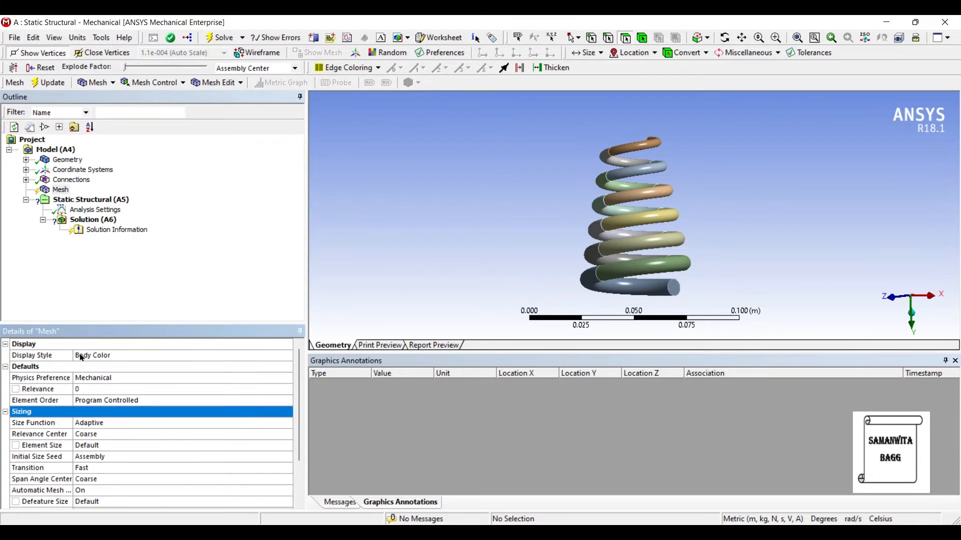
left_click(126, 434)
left_click(287, 435)
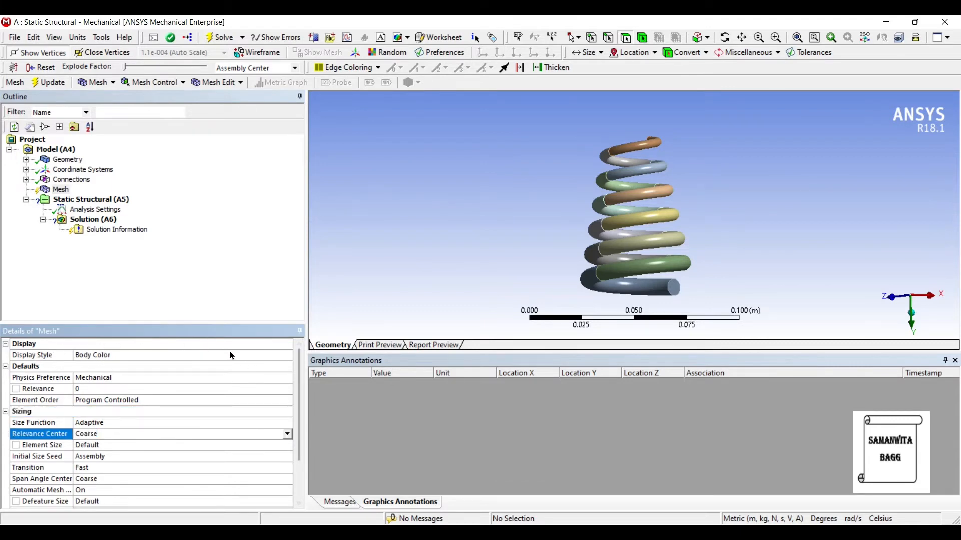
left_click(88, 461)
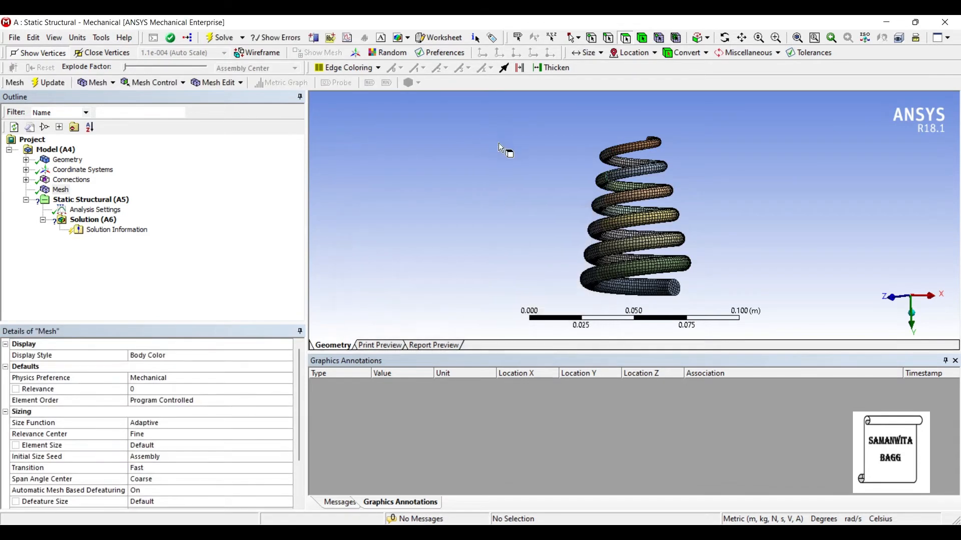
Step: Add a Fixed Support to the static structural analysis on the outer face of the spring's widest end coil
left_click(79, 199)
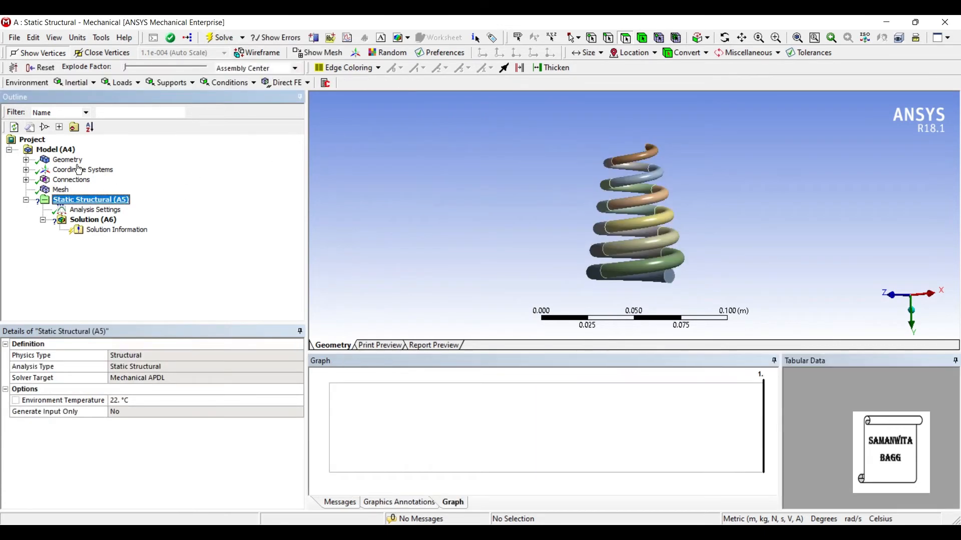
right_click(99, 201)
mouse_move(211, 210)
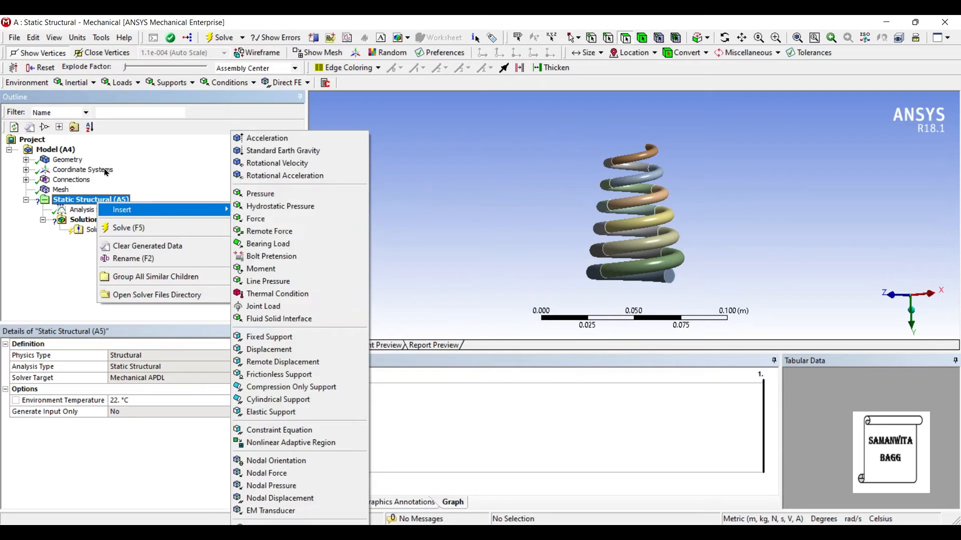
left_click(260, 337)
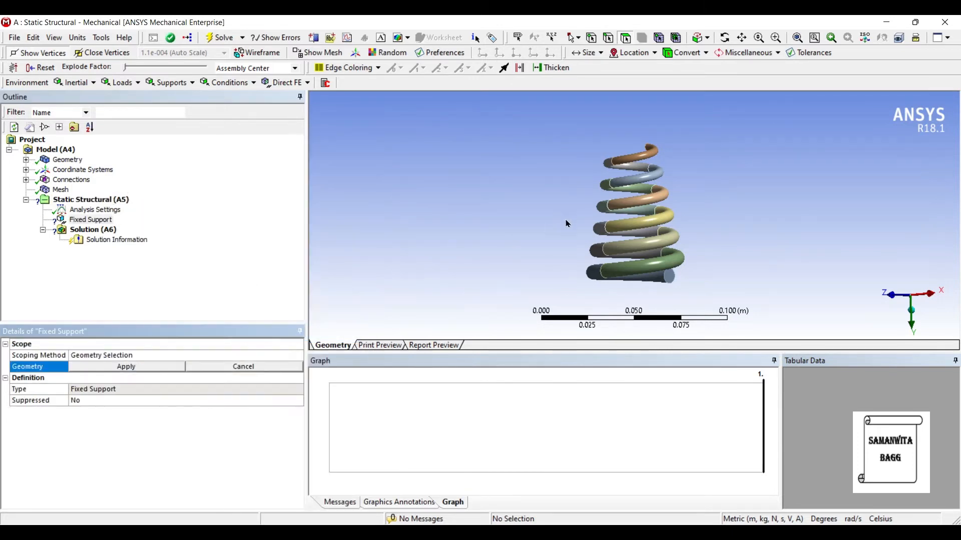
left_click(657, 277)
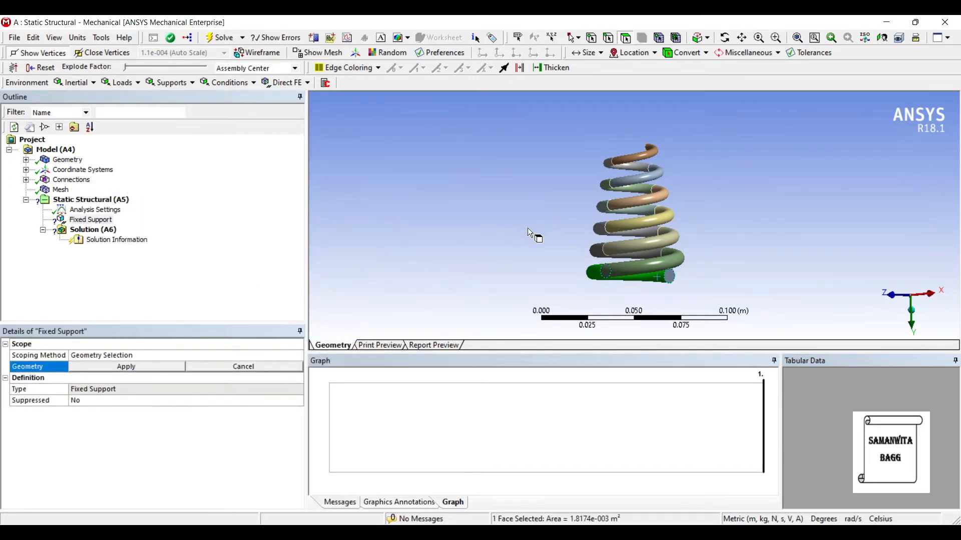
left_click(126, 367)
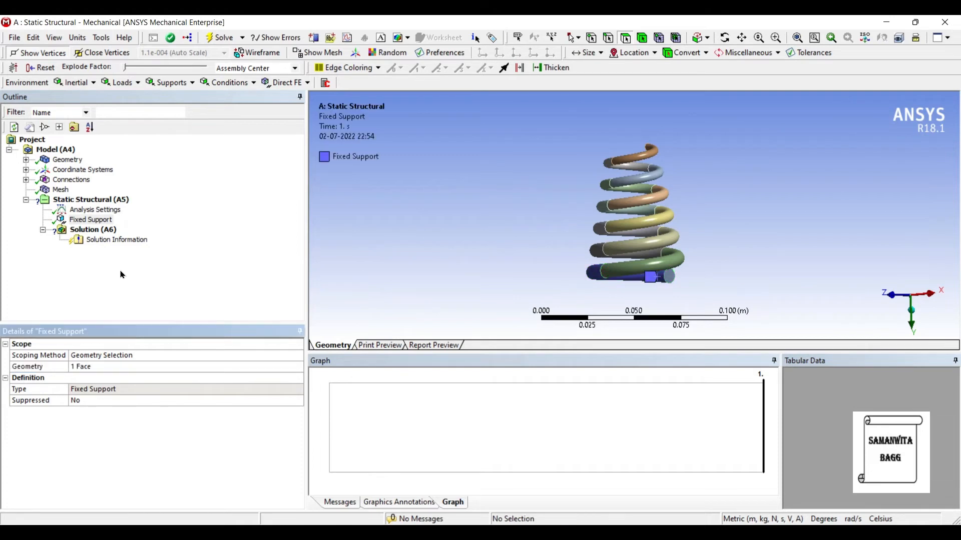
Step: Add a Force load to the static structural analysis on the outer face of the spring's narrowest end coil
right_click(102, 201)
mouse_move(115, 207)
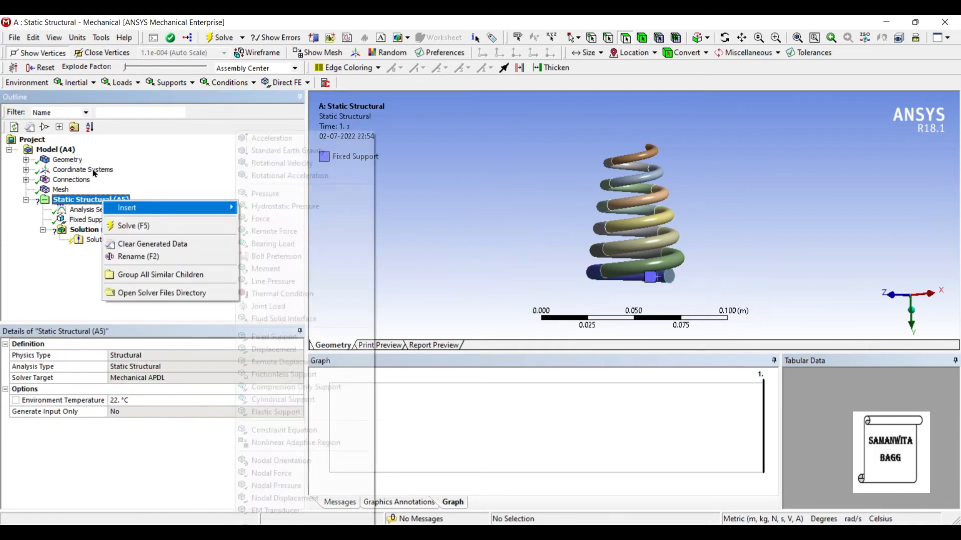
left_click(260, 219)
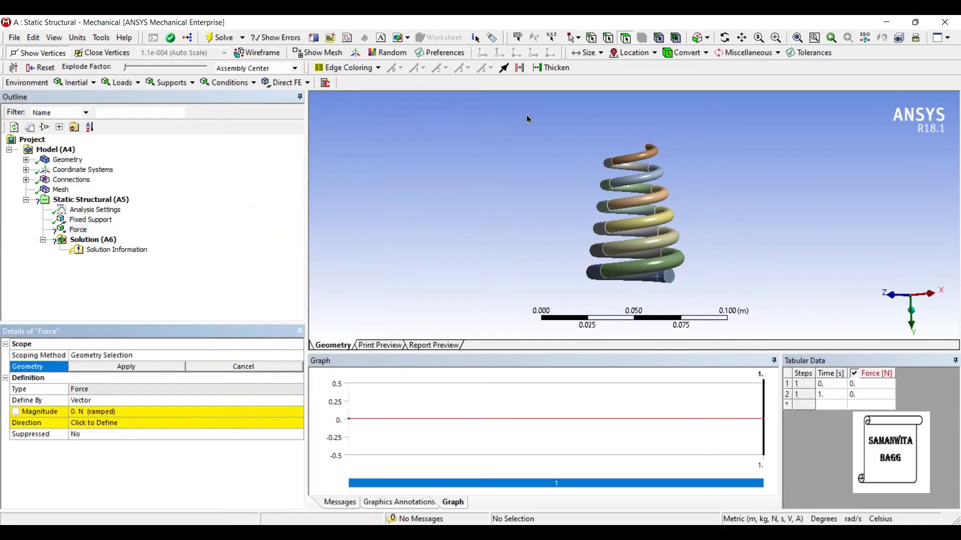
left_click(650, 151)
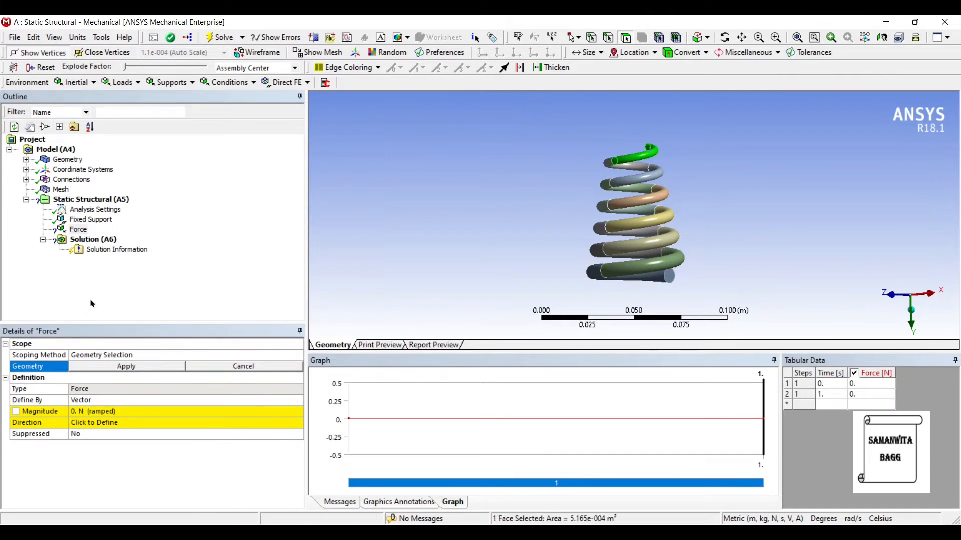
left_click(115, 366)
Step: Define the force by Components and set its Y Component to 100 N
left_click(120, 401)
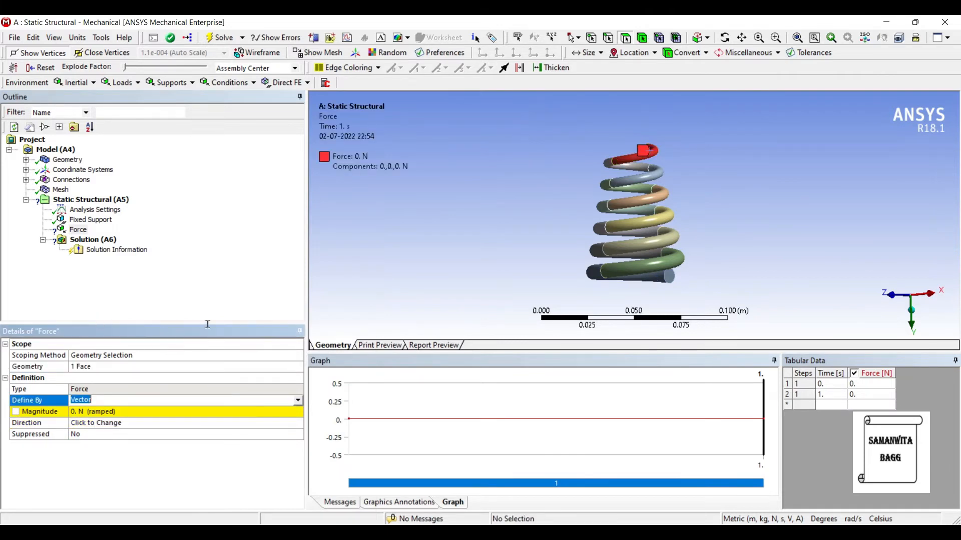
left_click(299, 401)
left_click(220, 410)
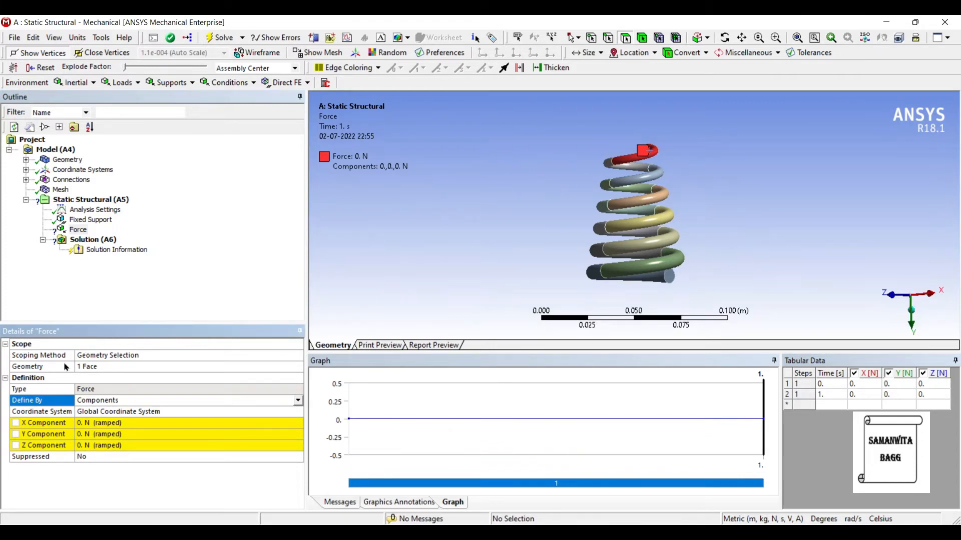
left_click(150, 434)
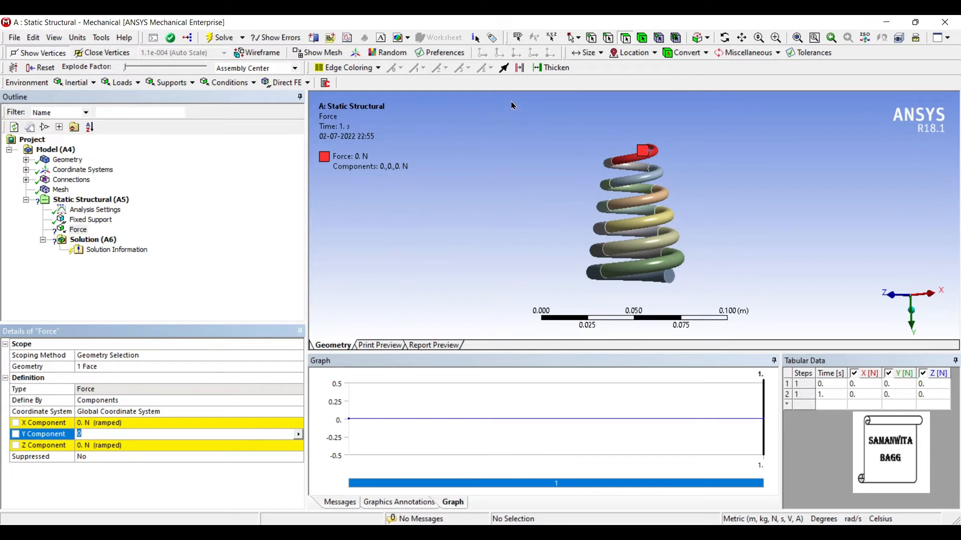
type("100")
key("Return")
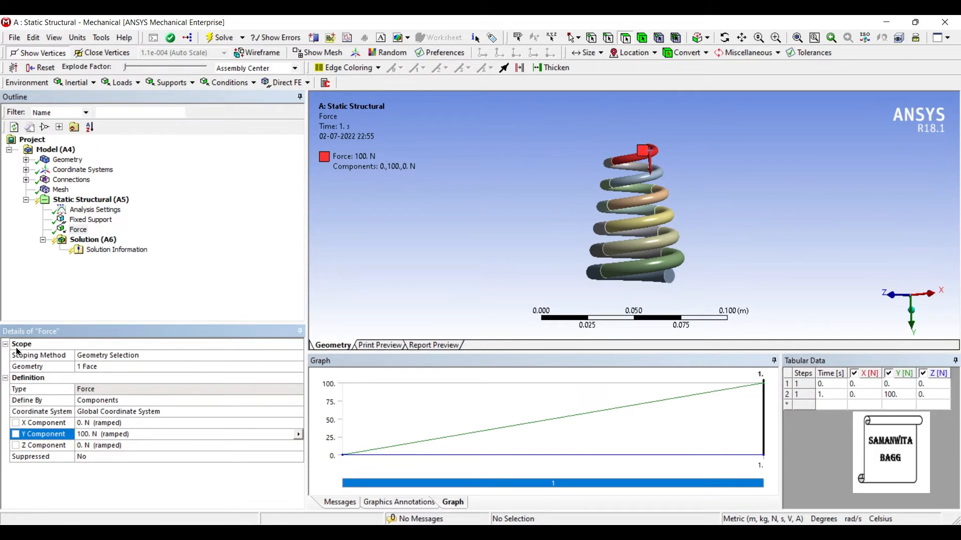
Step: Add a Total Deformation result to the static structural solution
left_click(104, 240)
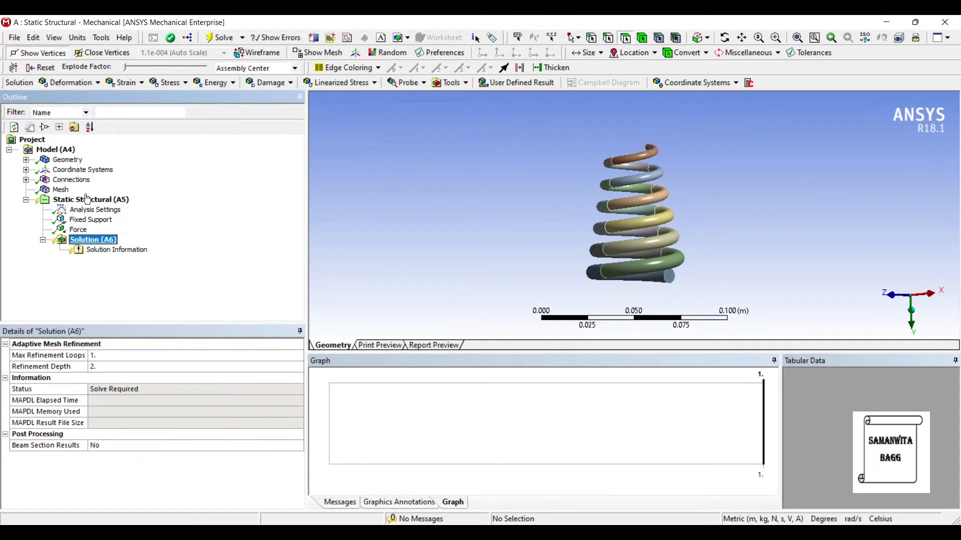
right_click(110, 239)
mouse_move(215, 246)
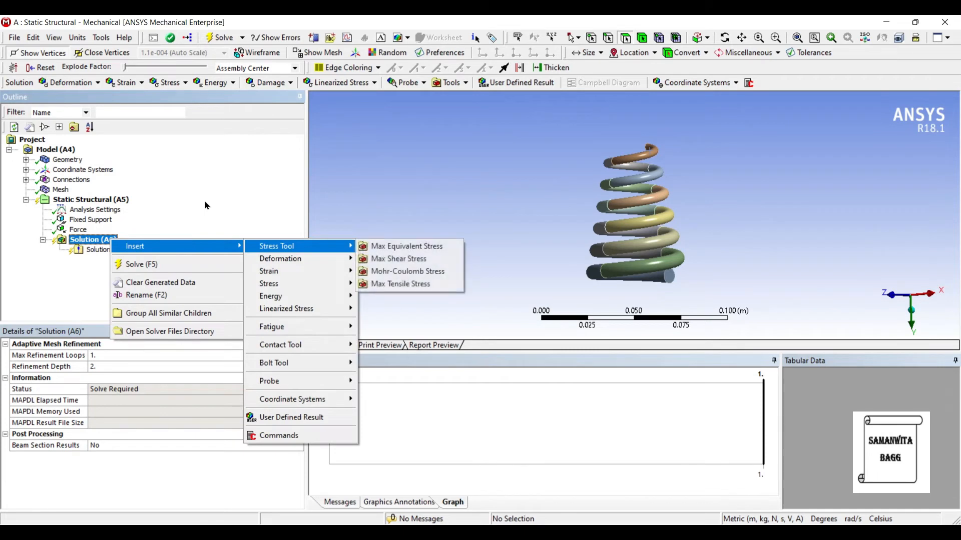
mouse_move(300, 259)
left_click(386, 258)
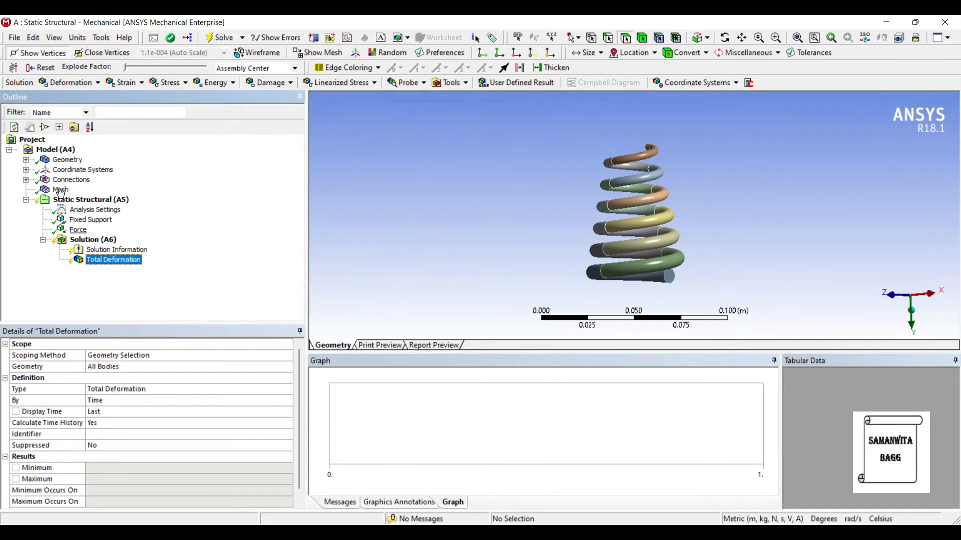
Step: Add an Equivalent (von-Mises) Stress result to the static structural solution and solve the analysis
left_click(95, 240)
right_click(95, 240)
mouse_move(161, 248)
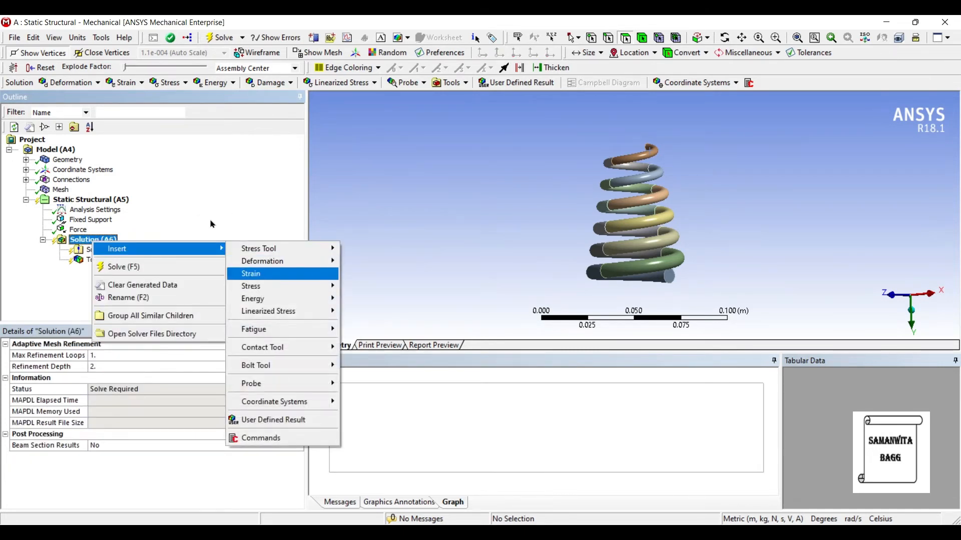
mouse_move(280, 286)
left_click(385, 251)
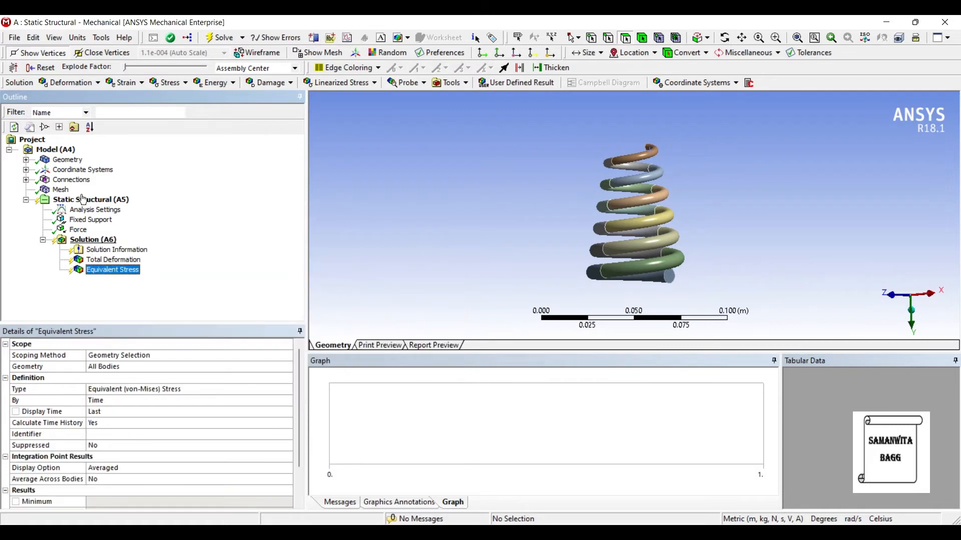
left_click(222, 38)
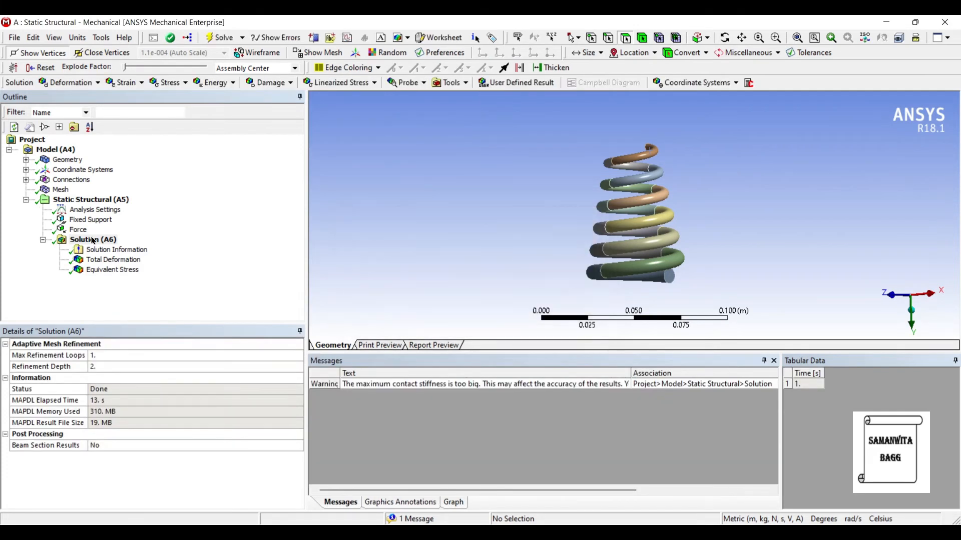
Step: View the spring's total deformation and equivalent stress results, playing and pausing the stress animation
left_click(113, 260)
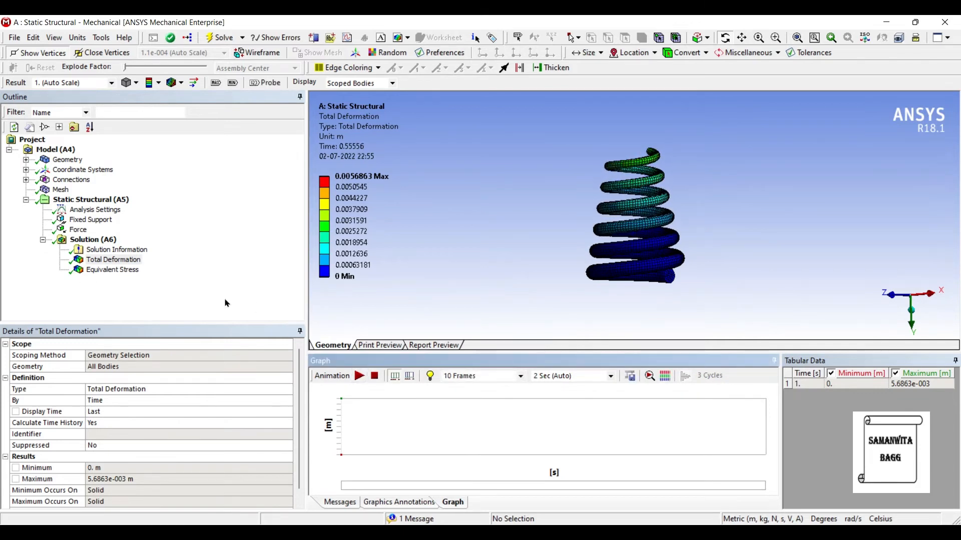
key("Down")
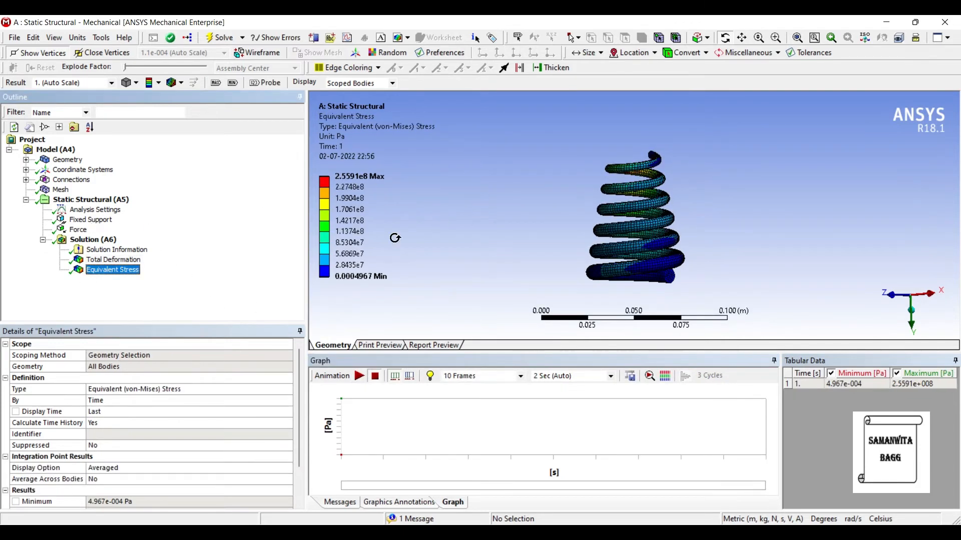
left_click(360, 375)
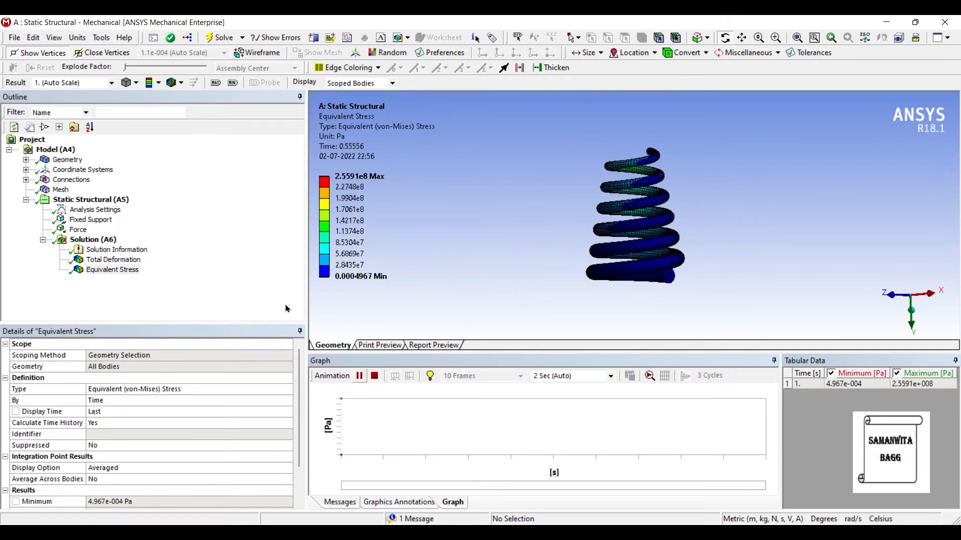
left_click(359, 376)
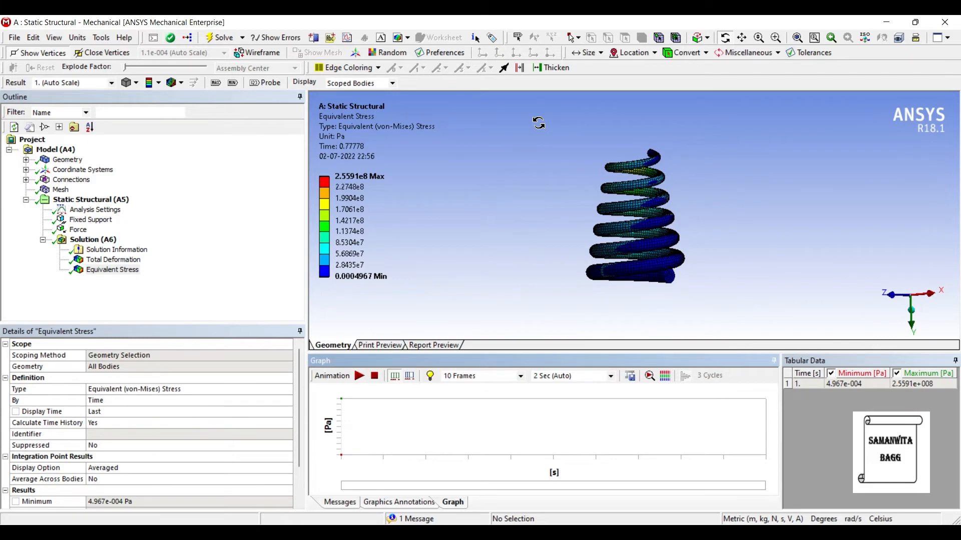
Step: Switch to the Workbench project, add an Eigenvalue Buckling system linked to the static structural solution, and open its Model in Mechanical
left_click(886, 22)
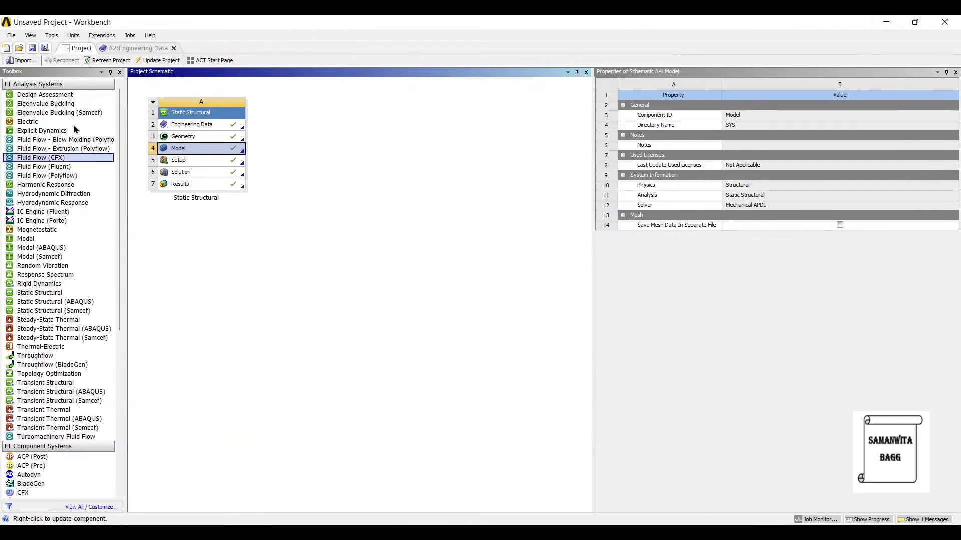
left_click_drag(55, 105, 181, 146)
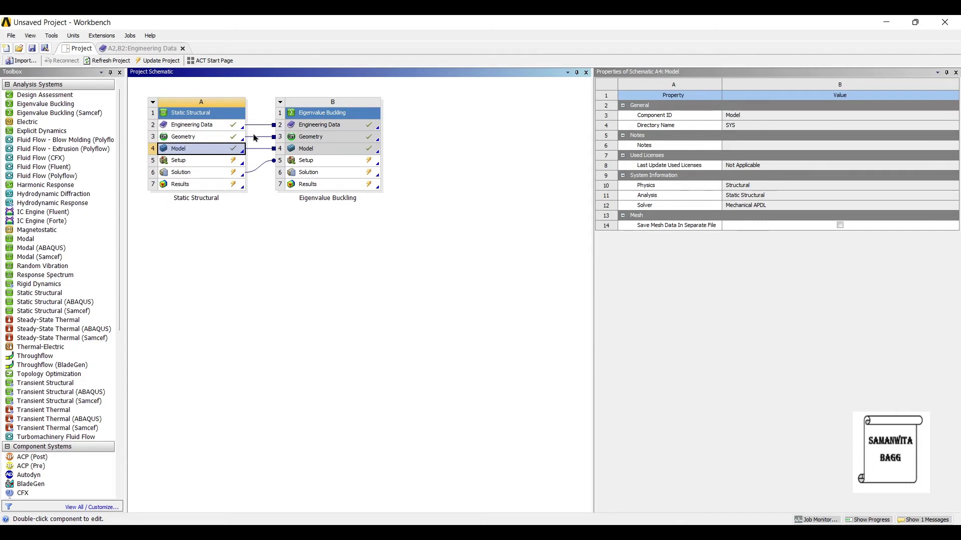
double_click(306, 149)
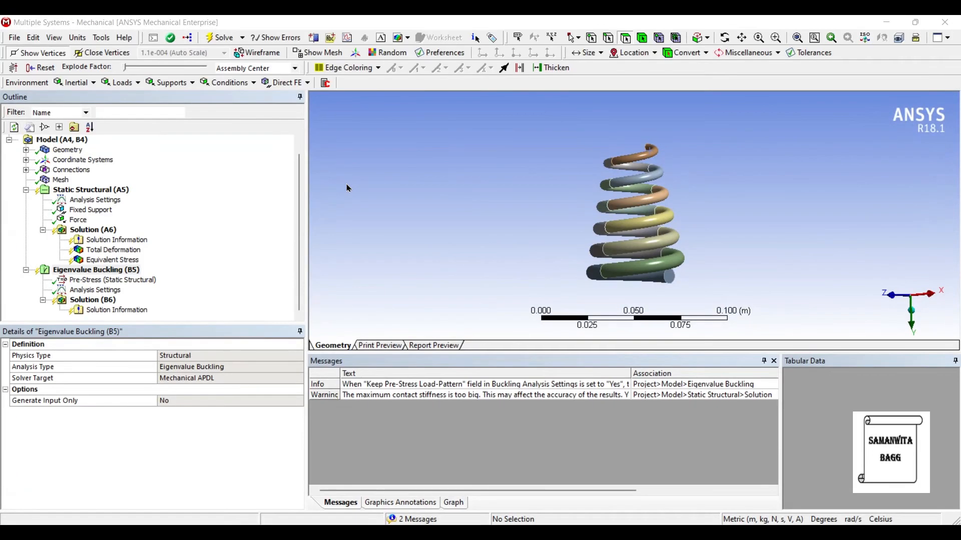
Step: In the buckling analysis settings, set Max Modes to Find to 3 and Include Negative Load Multiplier to No
left_click(95, 290)
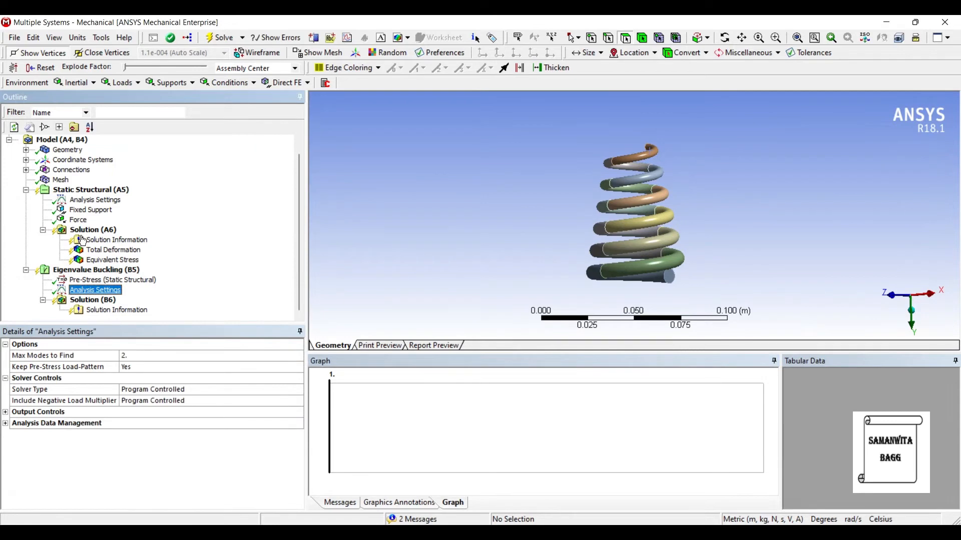
left_click(148, 356)
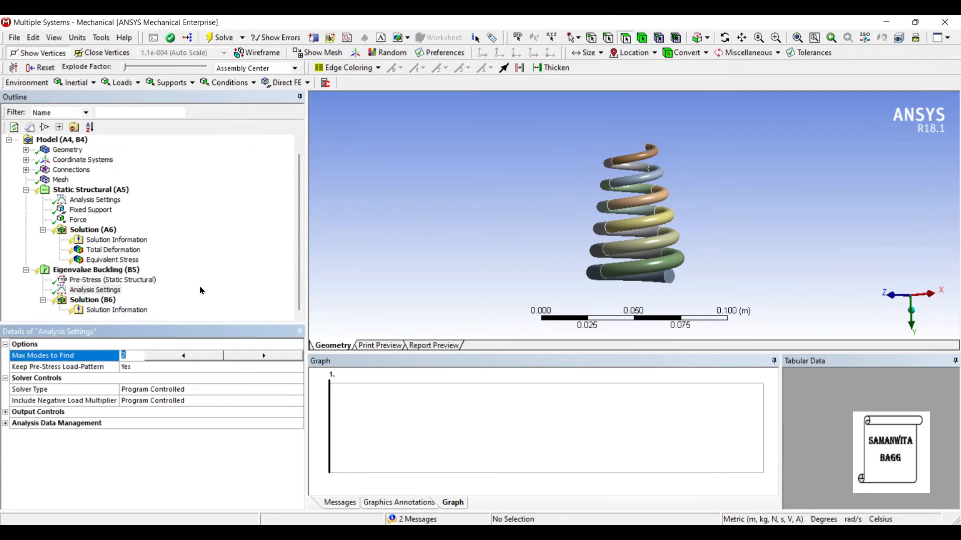
type("3")
key("Return")
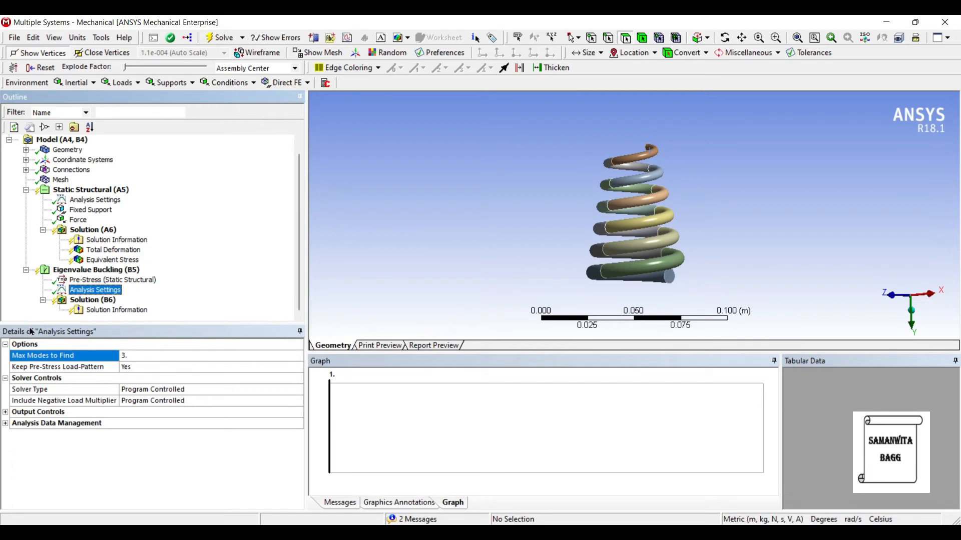
left_click(145, 400)
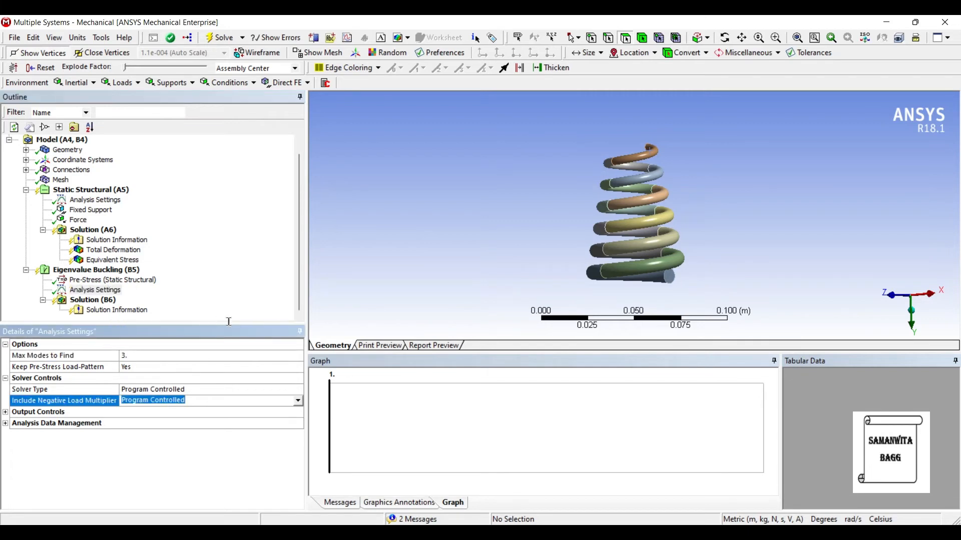
left_click(297, 401)
left_click(225, 427)
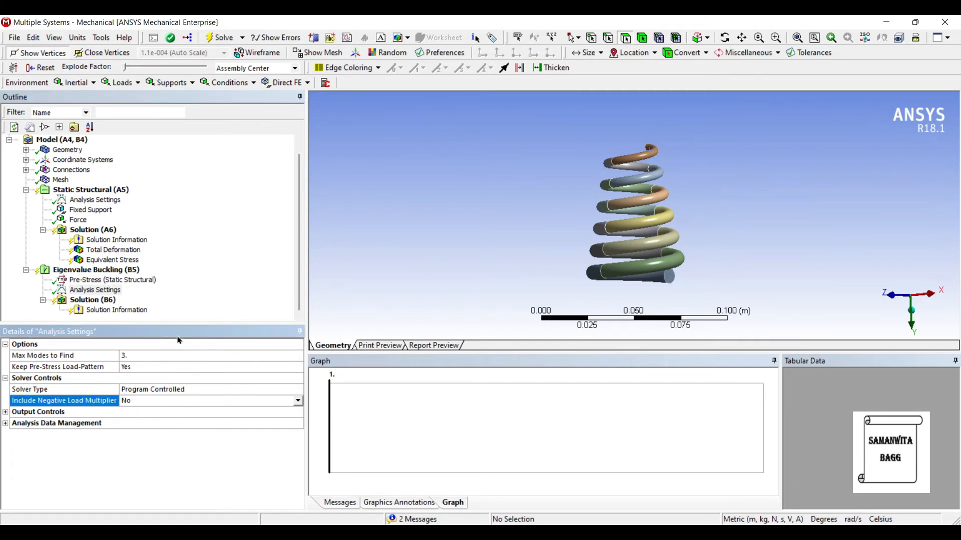
Step: Add a Total Deformation result to the Eigenvalue Buckling solution
left_click(85, 301)
right_click(102, 299)
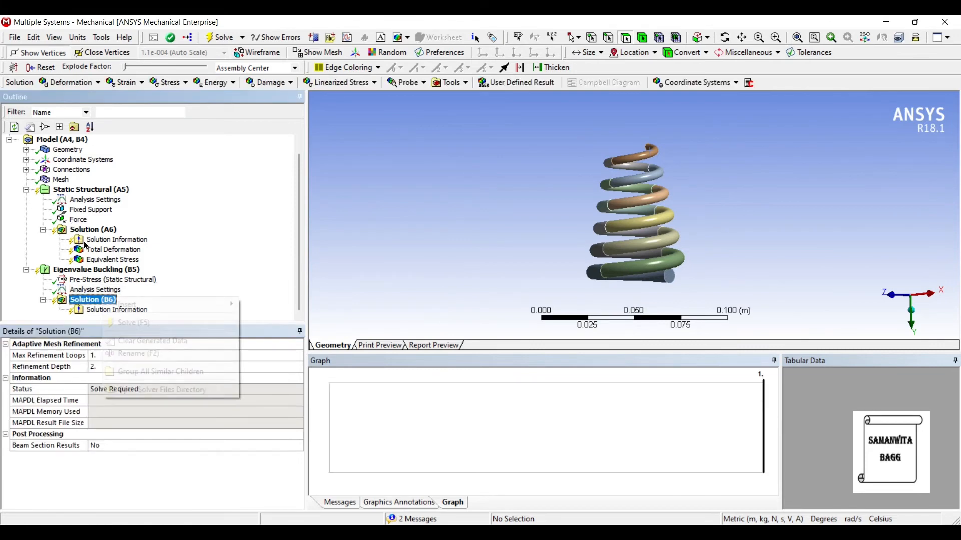
mouse_move(311, 304)
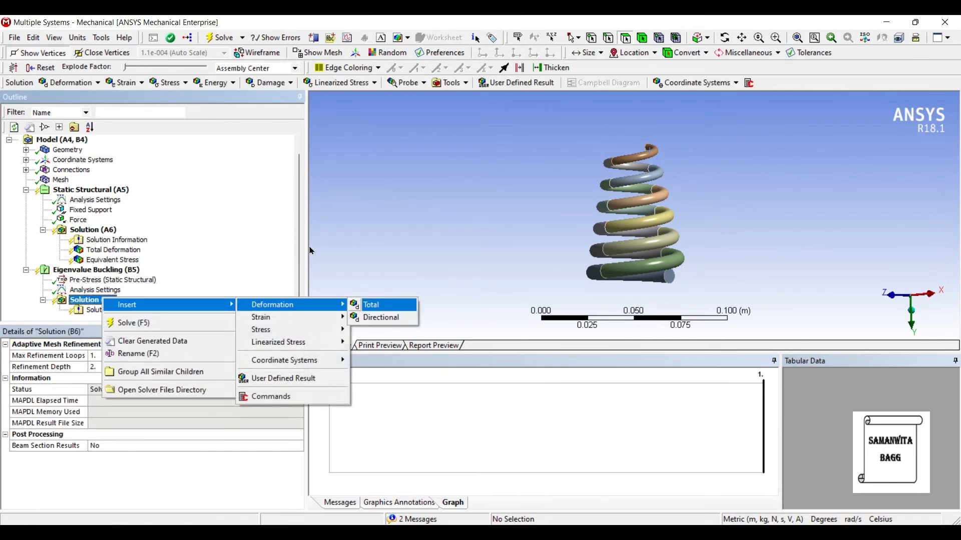
left_click(372, 304)
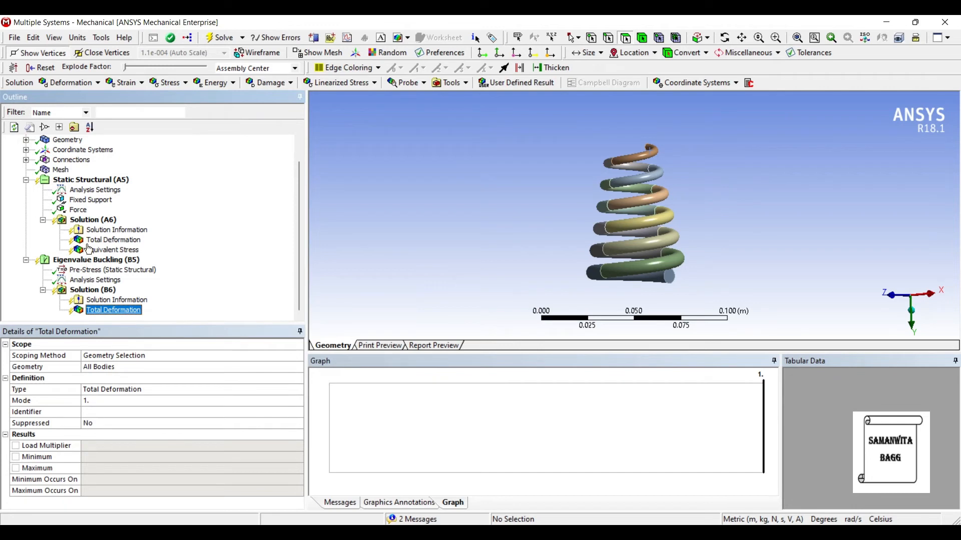
Step: Add a second Total Deformation result to the Eigenvalue Buckling solution and set its mode to 2
right_click(95, 290)
mouse_move(133, 297)
mouse_move(278, 297)
left_click(374, 296)
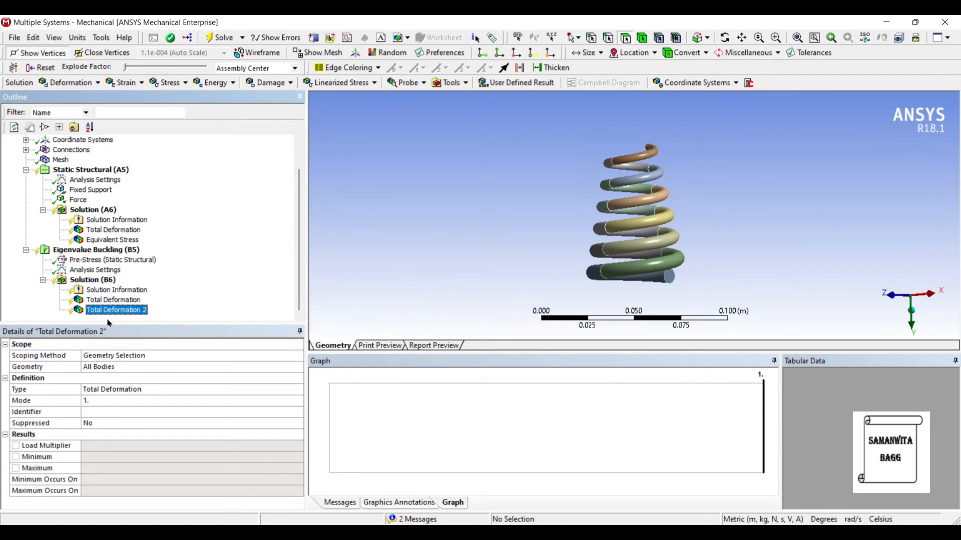
left_click(160, 401)
left_click(125, 310)
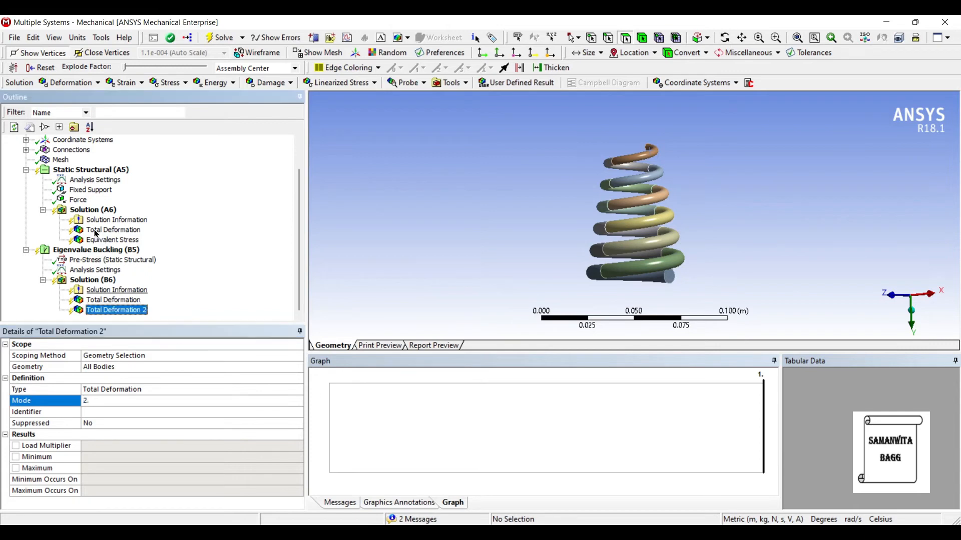
Step: Add a third Total Deformation result to the Eigenvalue Buckling solution and set its mode to 3
right_click(103, 278)
mouse_move(121, 285)
mouse_move(274, 285)
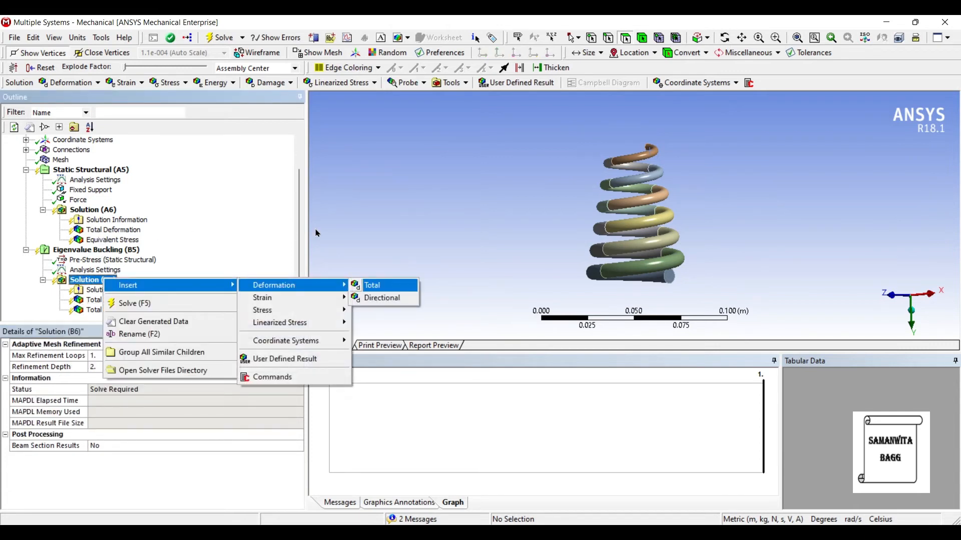
left_click(374, 285)
left_click(150, 400)
type("3")
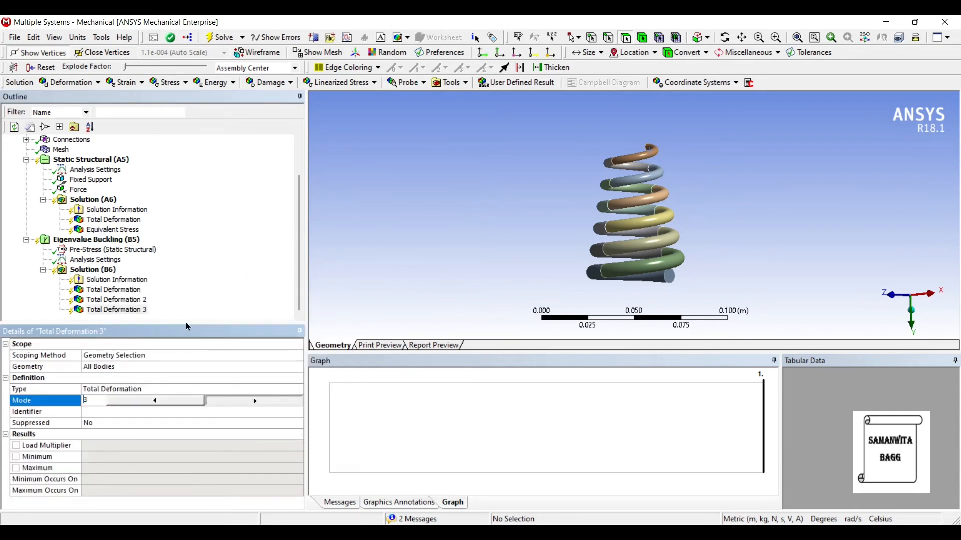
left_click(172, 241)
Step: Solve the Eigenvalue Buckling solution together with its linked static structural analysis
left_click(93, 270)
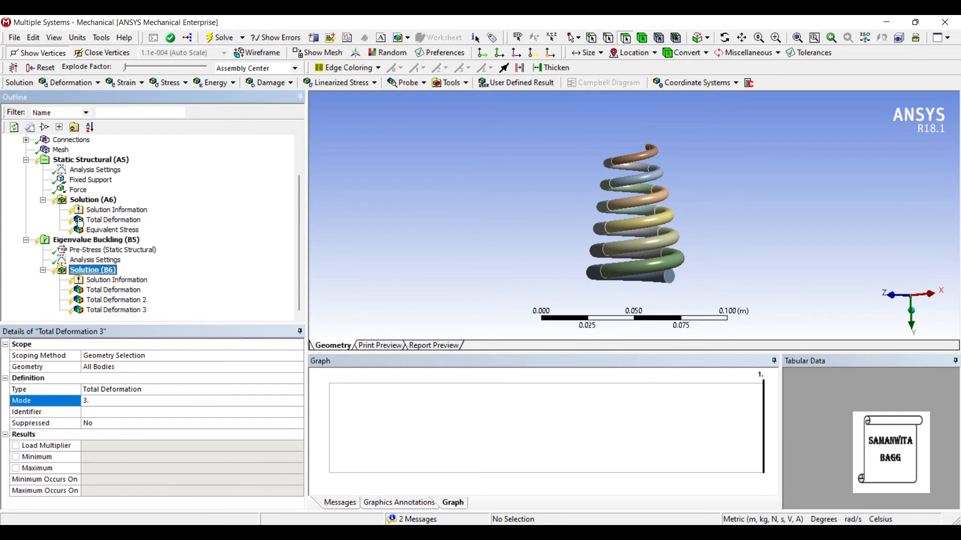
left_click(177, 38)
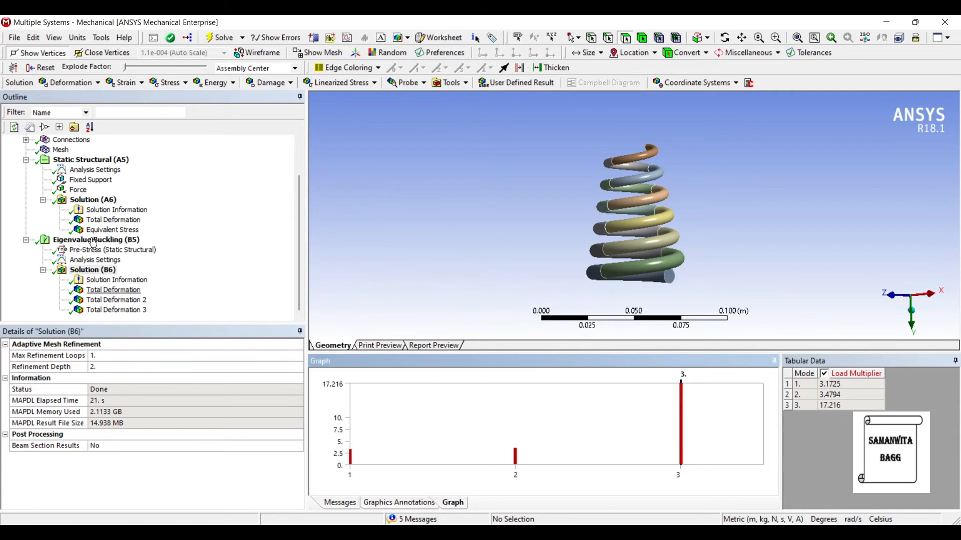
Step: Display the mode 1 buckling deformation and play its animation while viewing the spring from a tilted angle
left_click(112, 290)
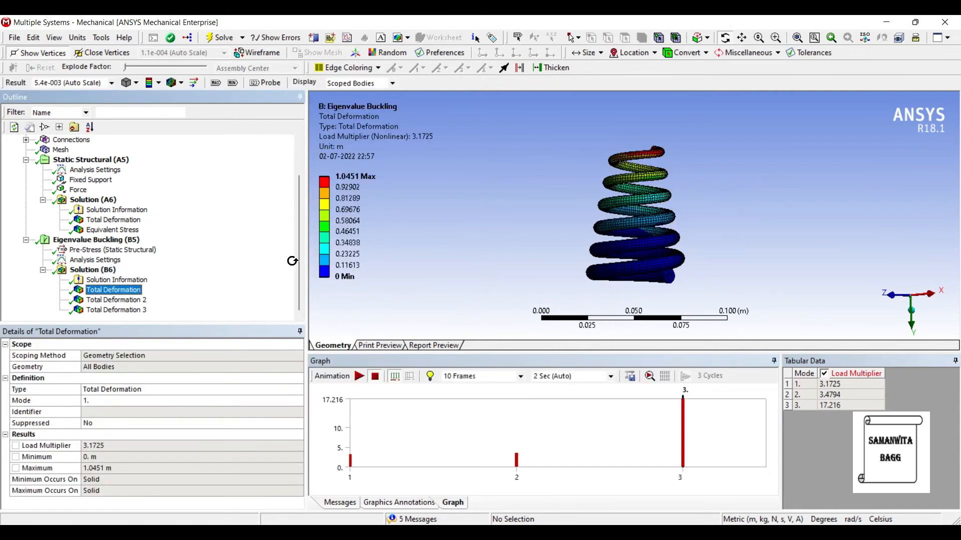
left_click(359, 376)
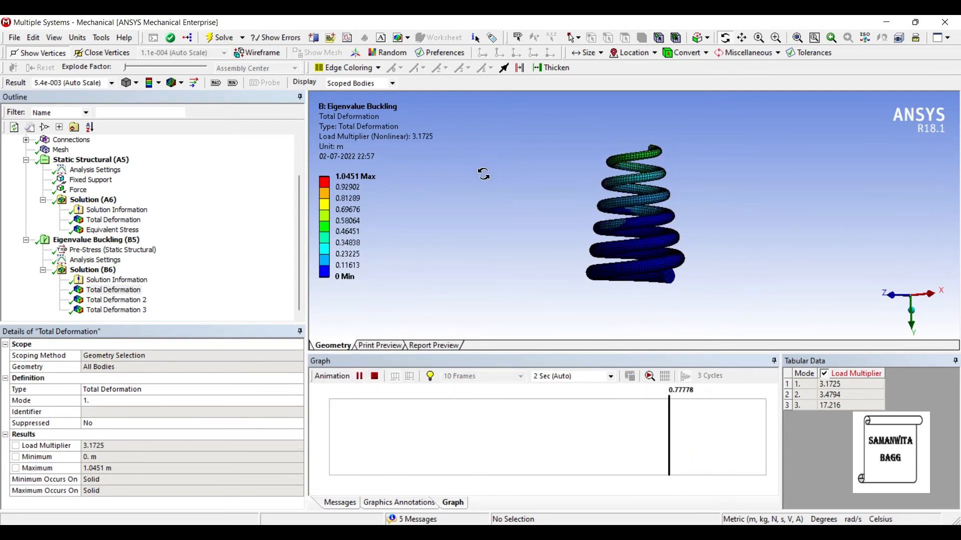
left_click_drag(484, 174, 489, 201)
left_click_drag(461, 231, 459, 218)
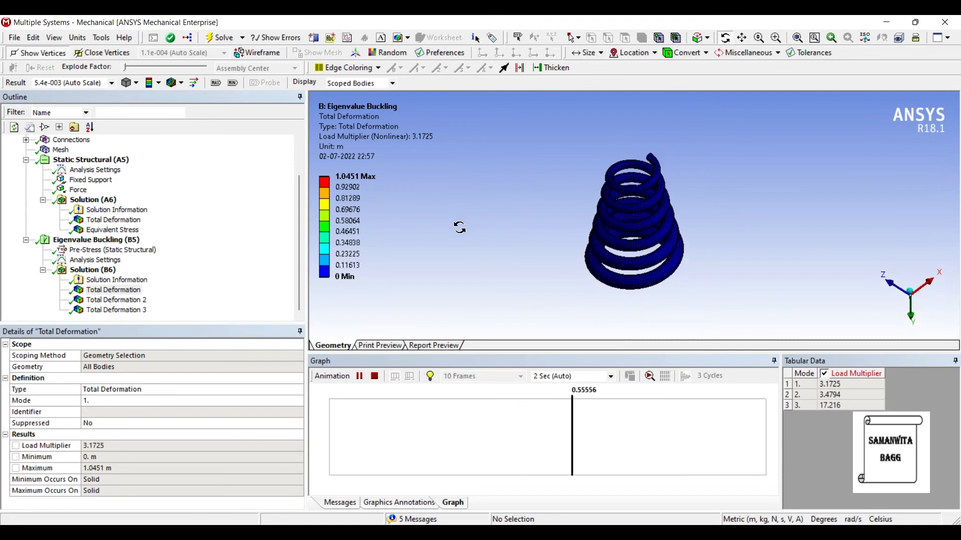
left_click(222, 285)
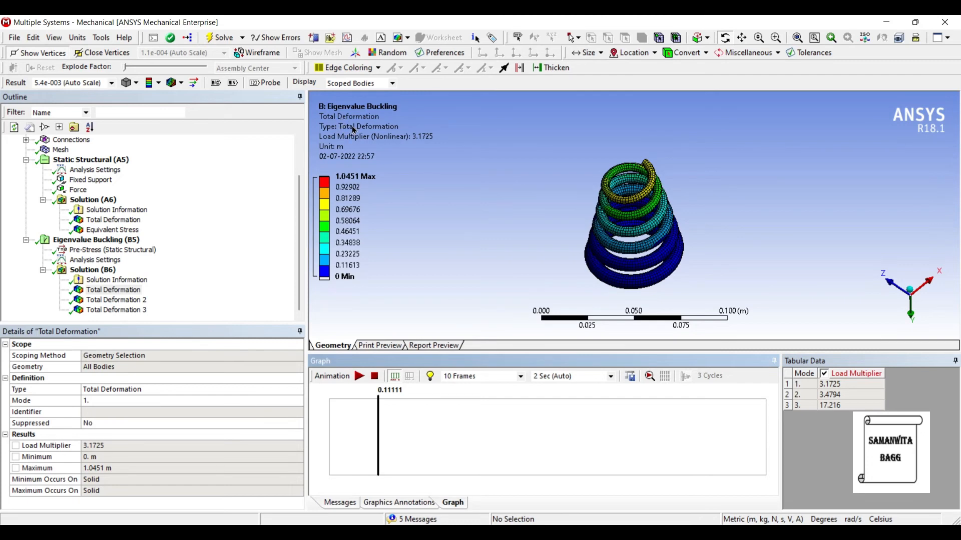
Step: Display the mode 2 buckling deformation, play its animation and halt it
left_click(116, 299)
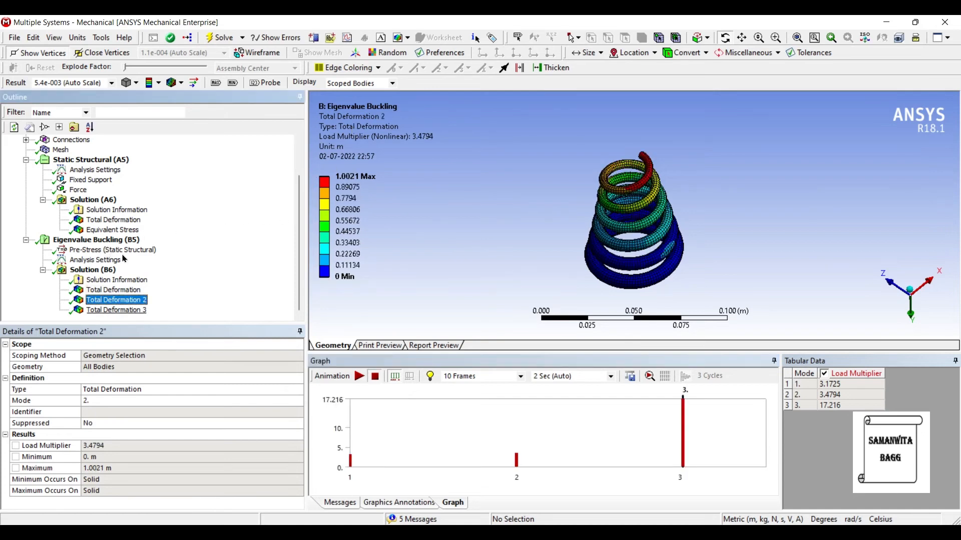
left_click(359, 376)
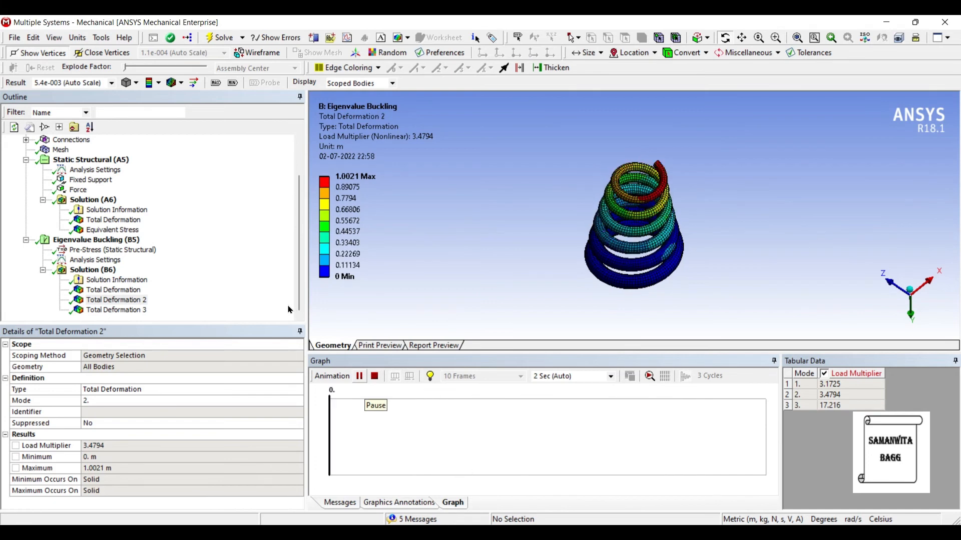
left_click(359, 376)
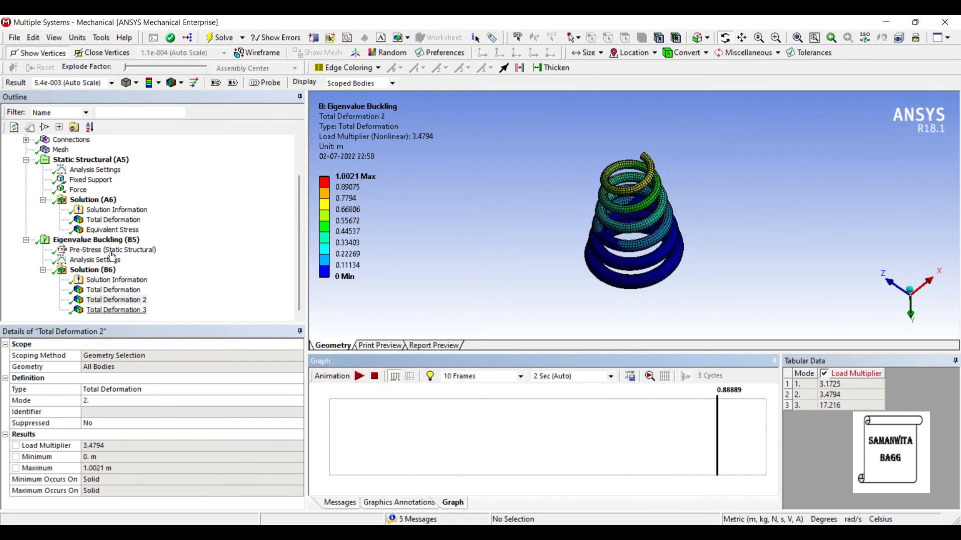
Step: Show the mode 3 buckling deformation of the spring, animate it and stop the playback
left_click(116, 310)
left_click(359, 377)
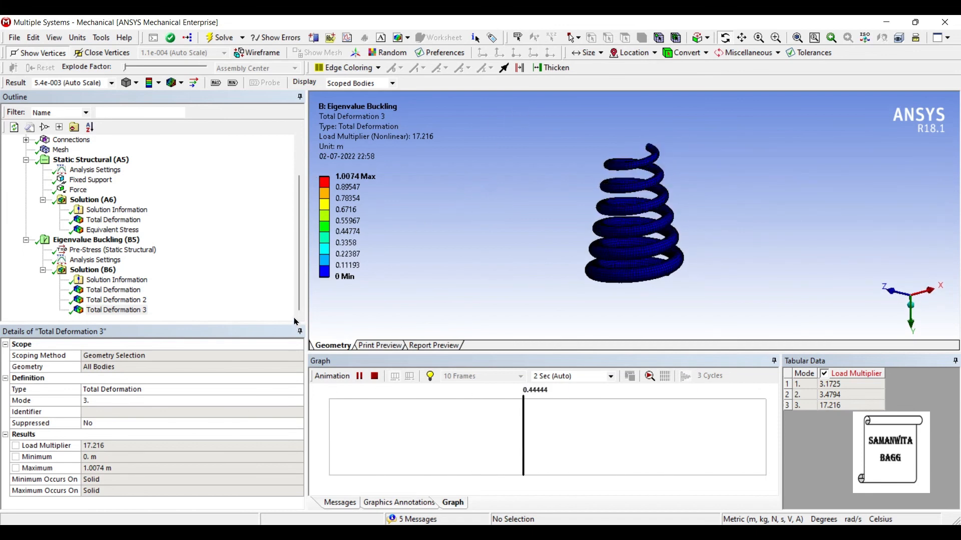
left_click(375, 377)
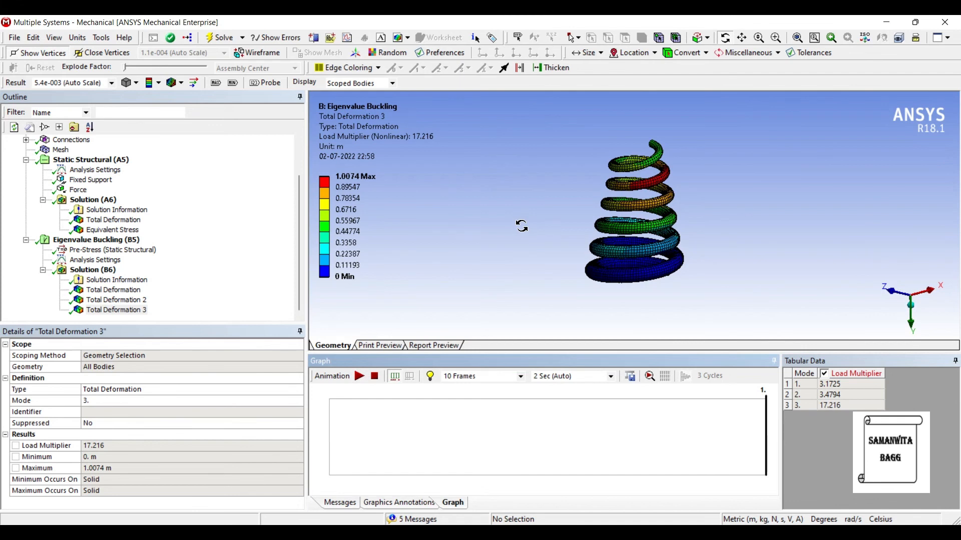